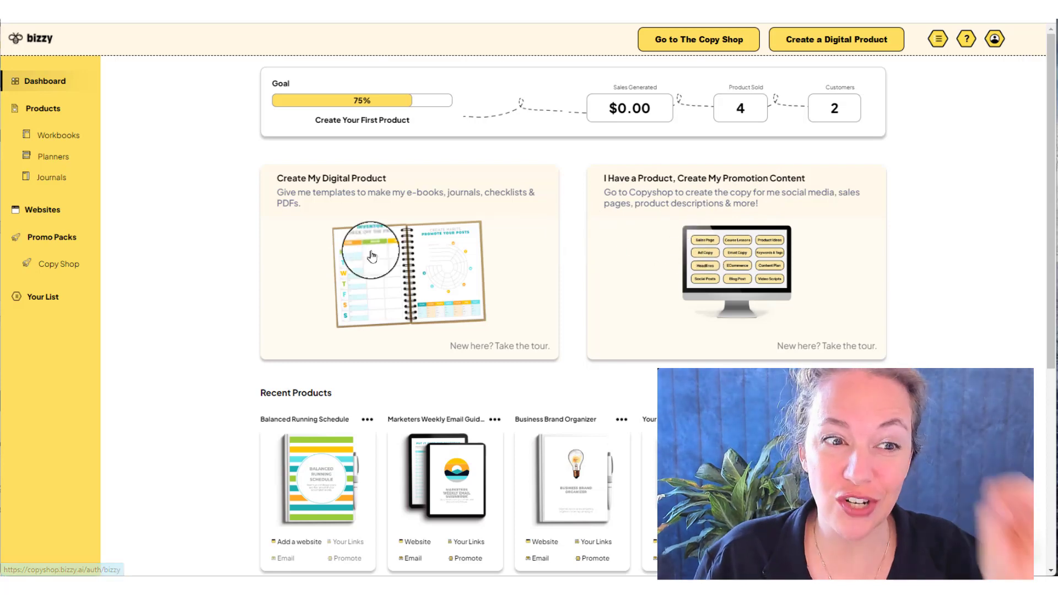
- Create a new Journal product in the Business or Finance niche with the Marketing subtopic
click(503, 316)
click(535, 242)
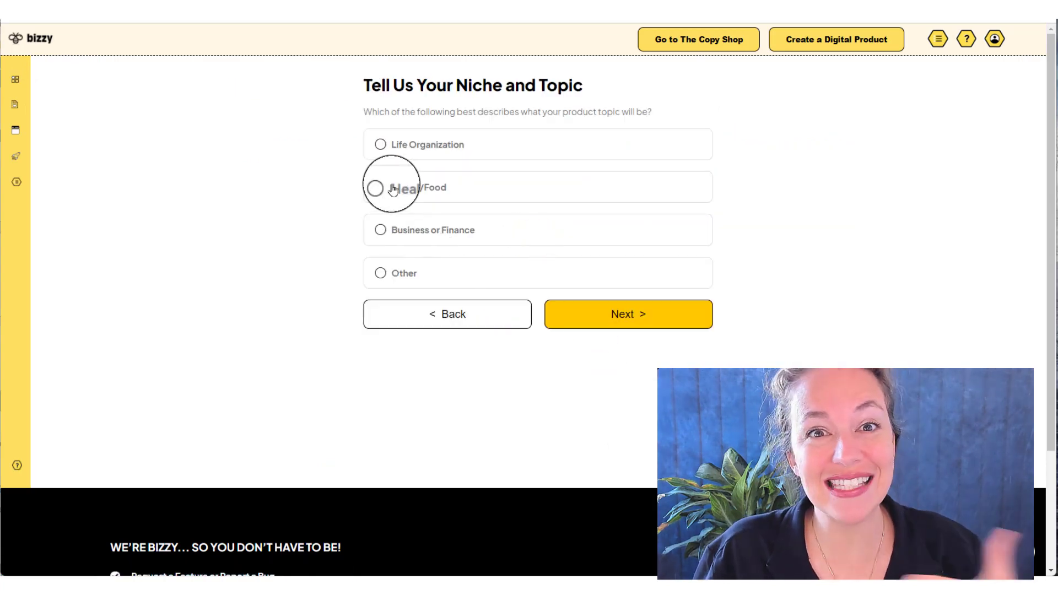
click(380, 230)
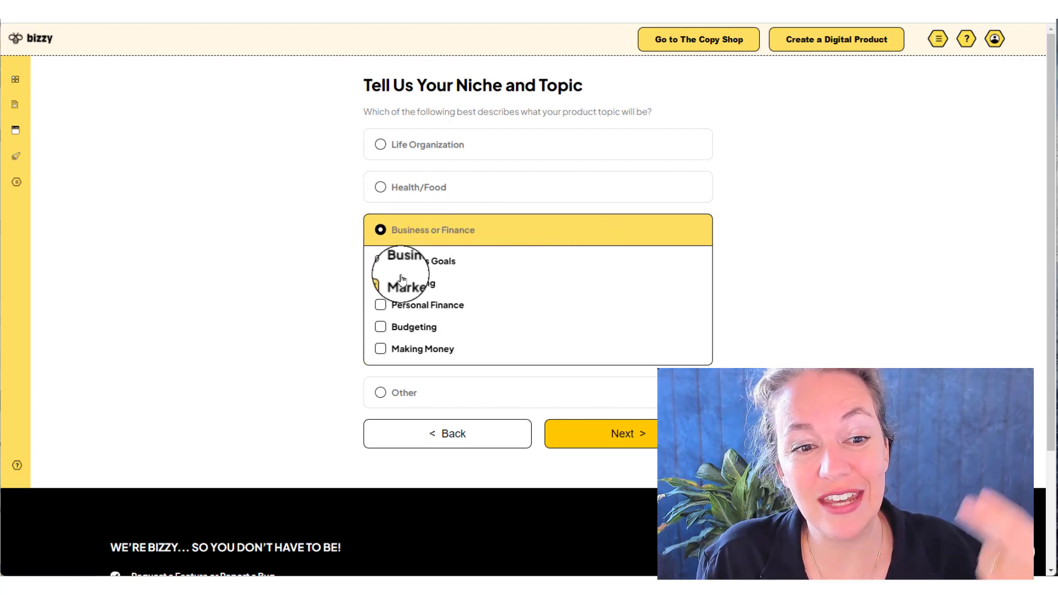
click(380, 187)
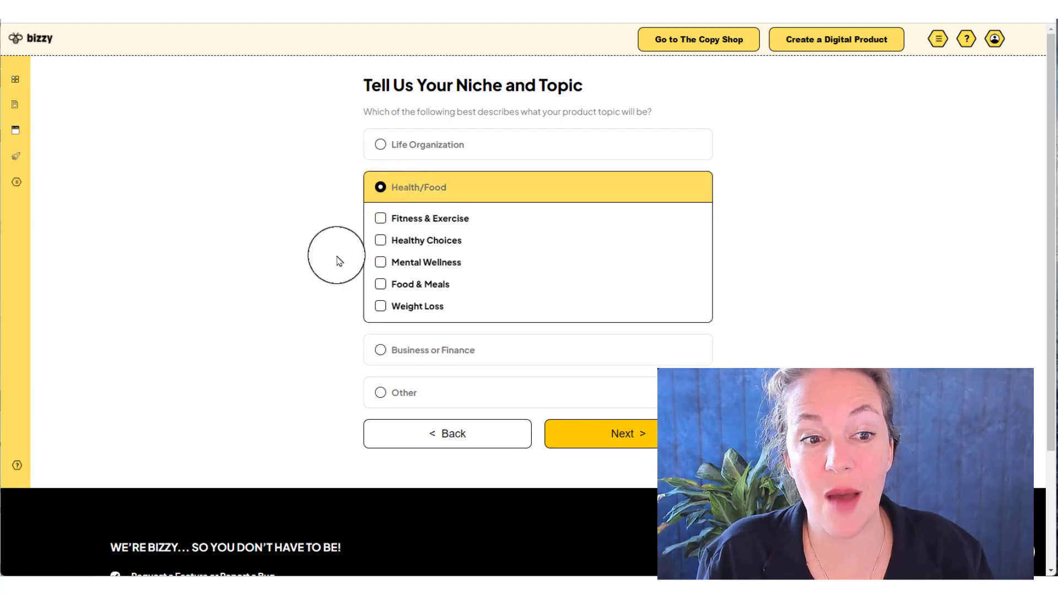
click(380, 186)
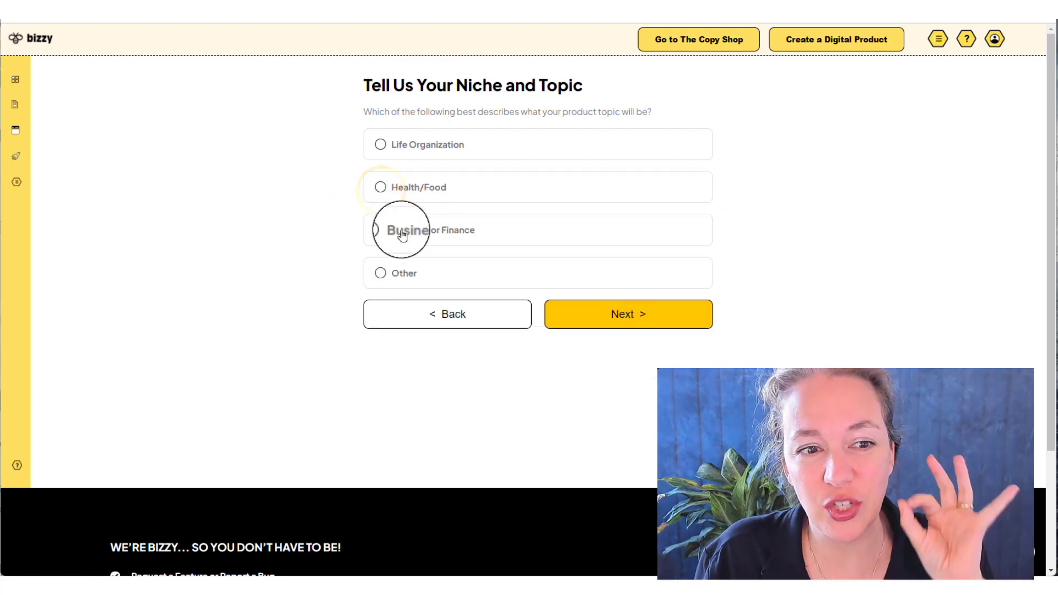
click(381, 229)
click(413, 283)
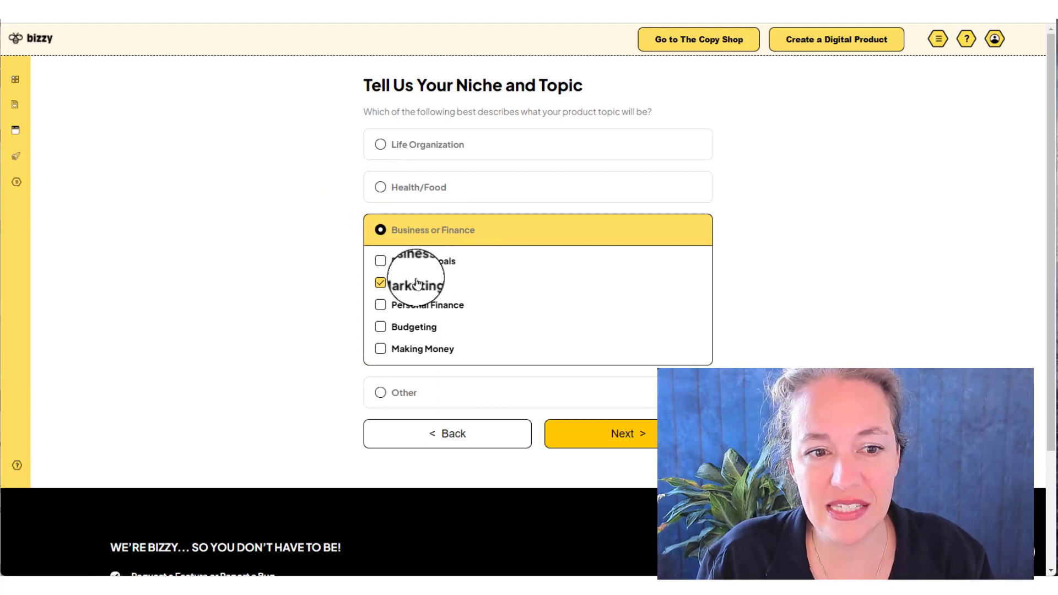
click(624, 436)
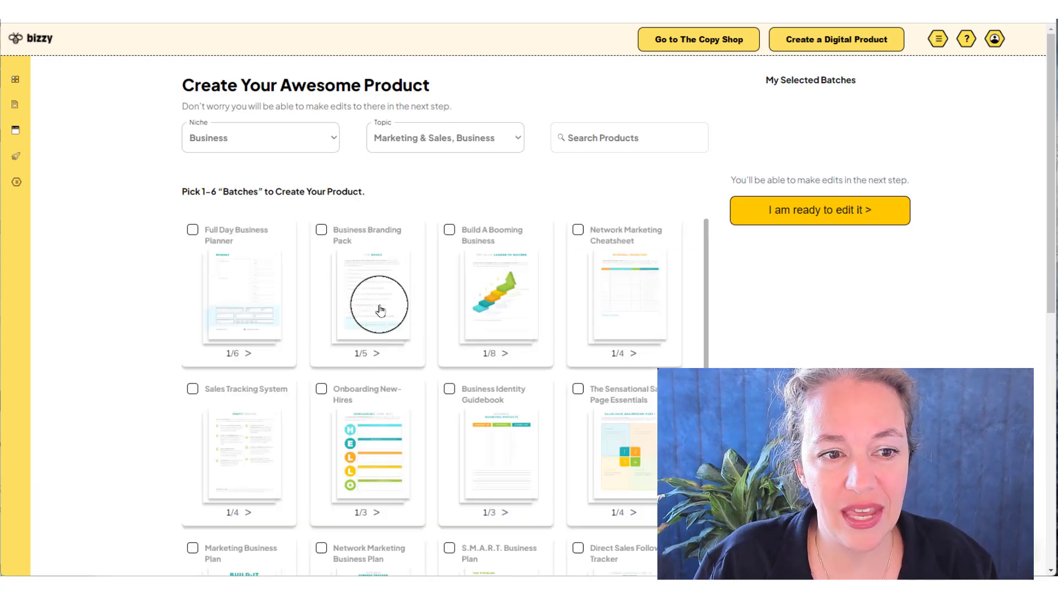
- Preview the Business Branding Pack pages up to Uplevel Your Brand Assets
click(376, 354)
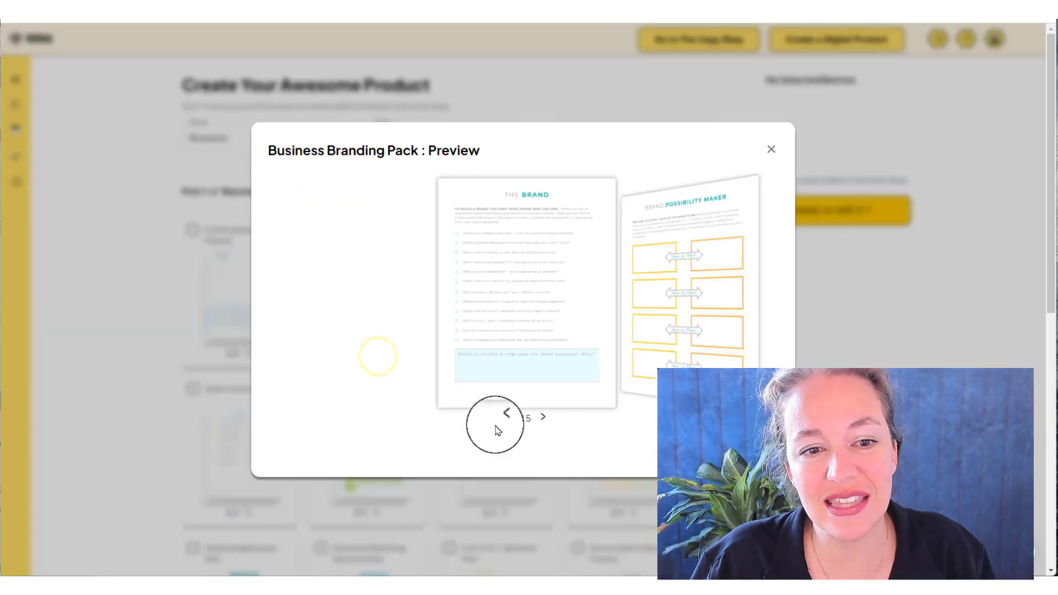
click(542, 419)
click(543, 420)
click(542, 419)
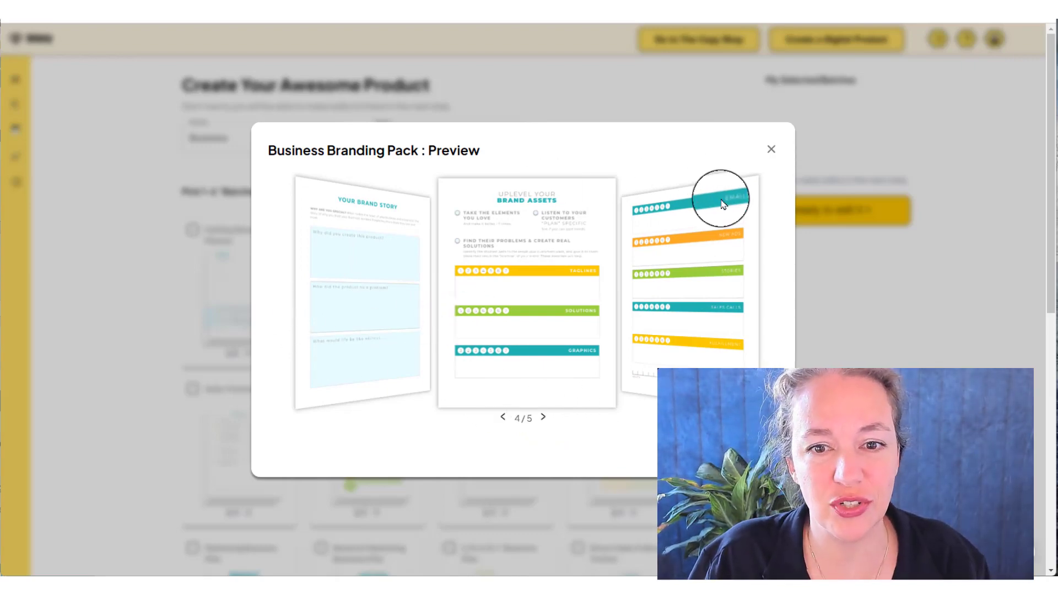
click(771, 149)
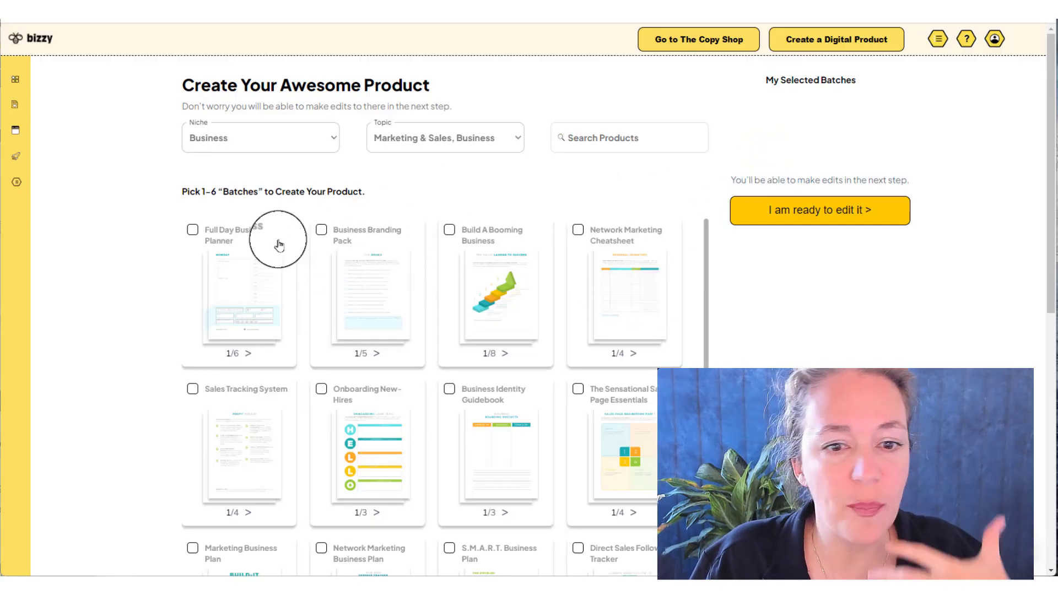
- Select the Business Branding Pack and Business Identity Guidebook batches and proceed to editing
click(321, 229)
click(449, 390)
click(799, 306)
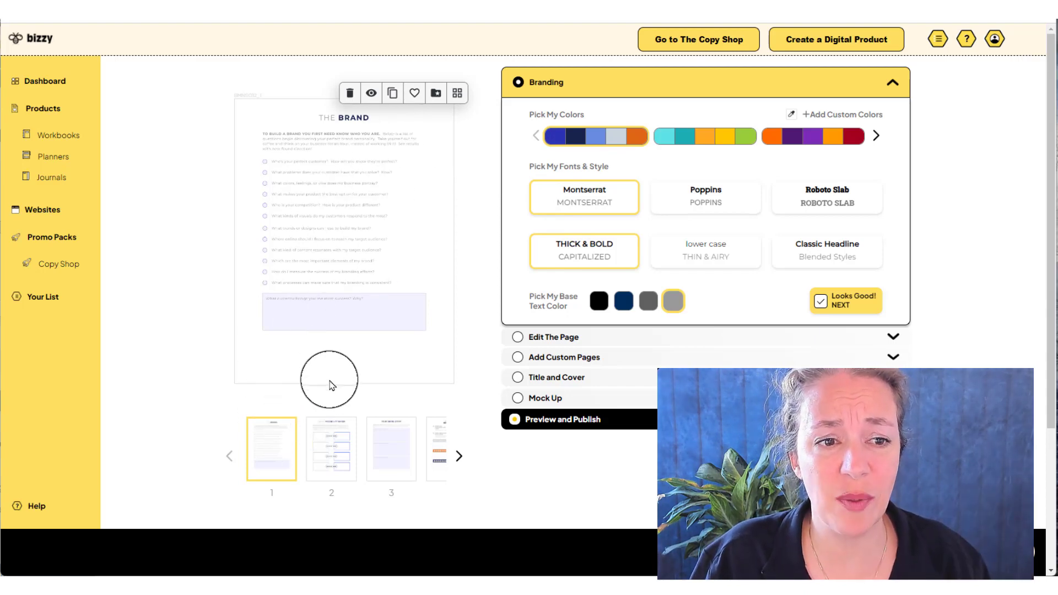
- Apply the second, teal-orange-green palette and check THE BRAND page full size
click(678, 148)
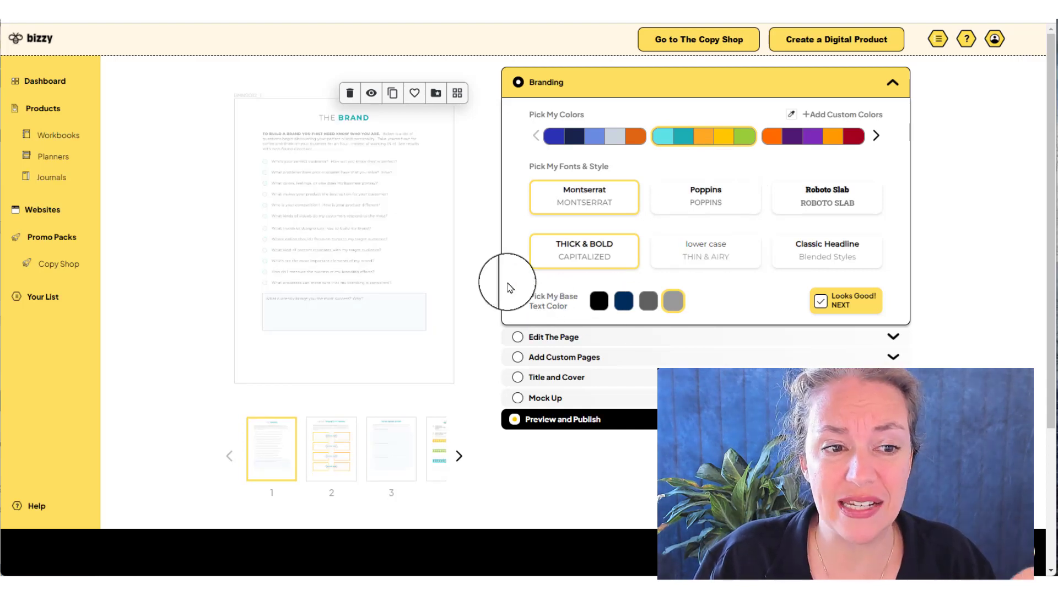
click(366, 91)
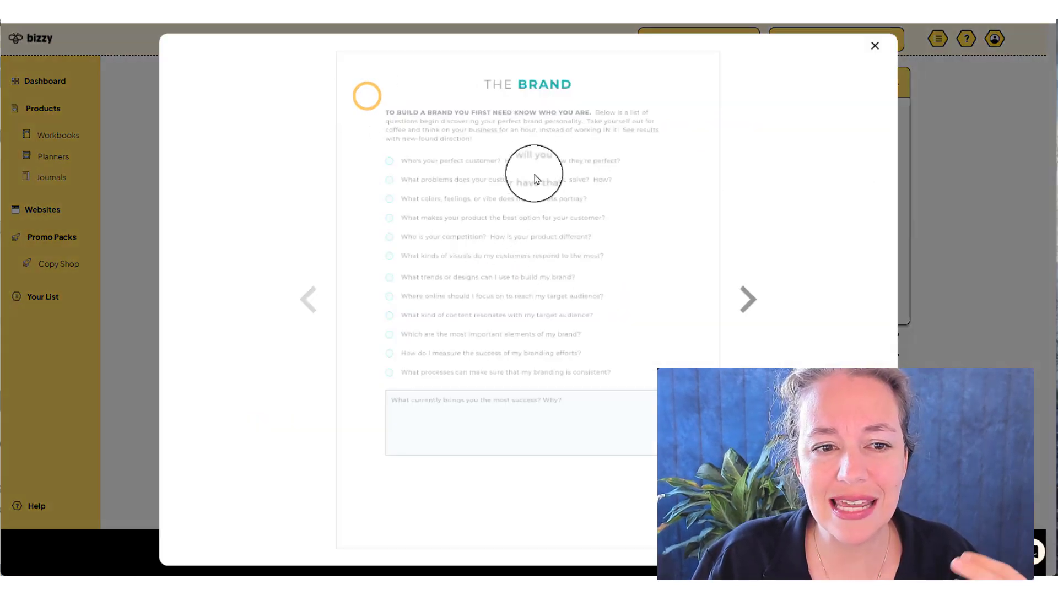
click(875, 47)
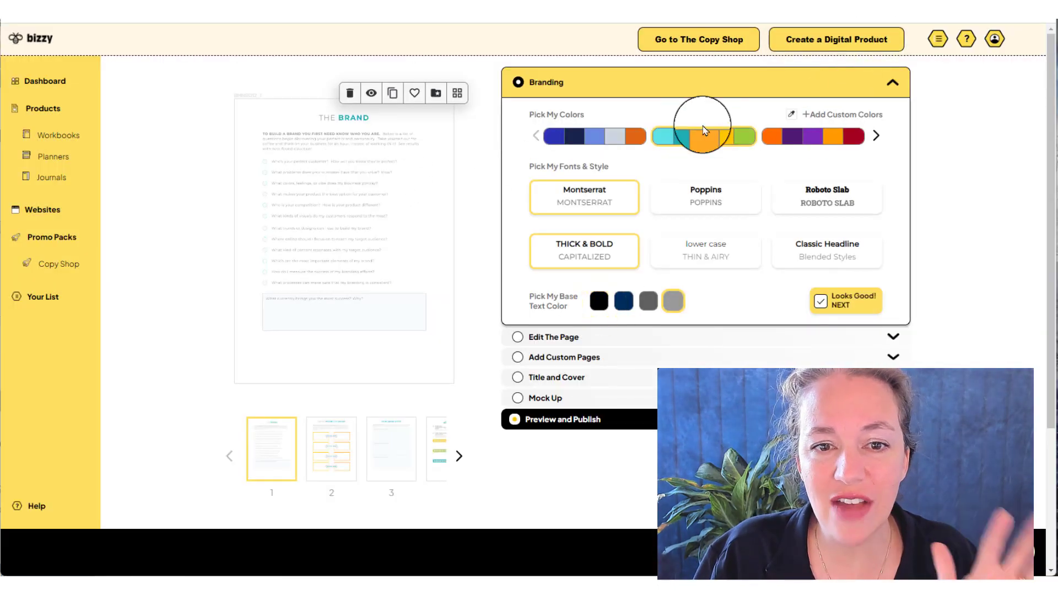
- Confirm the branding and review pages 2 to 4, including Your Brand Story
click(853, 301)
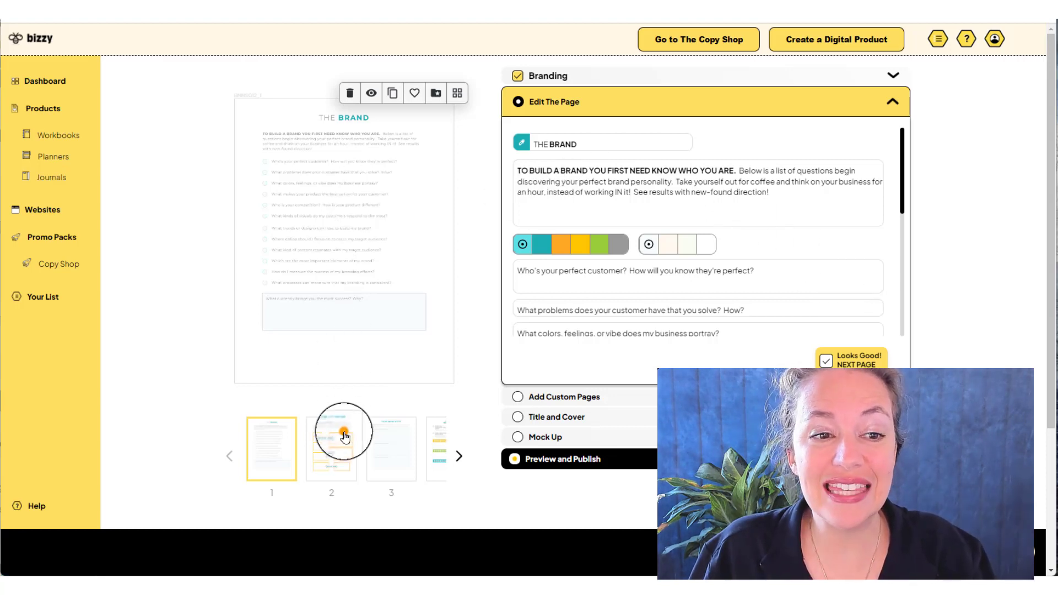
click(344, 436)
click(405, 449)
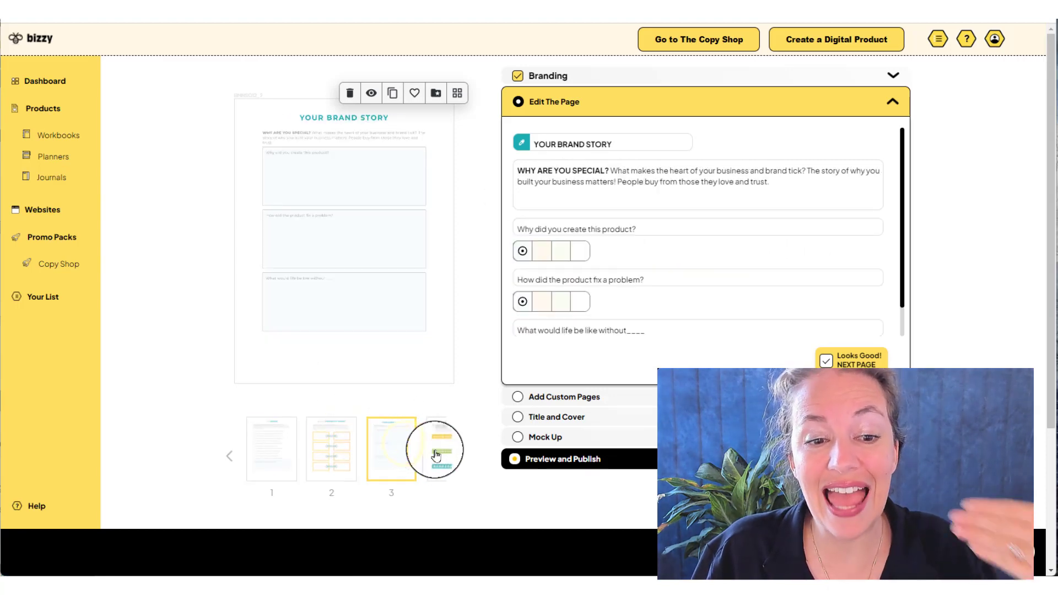
click(435, 455)
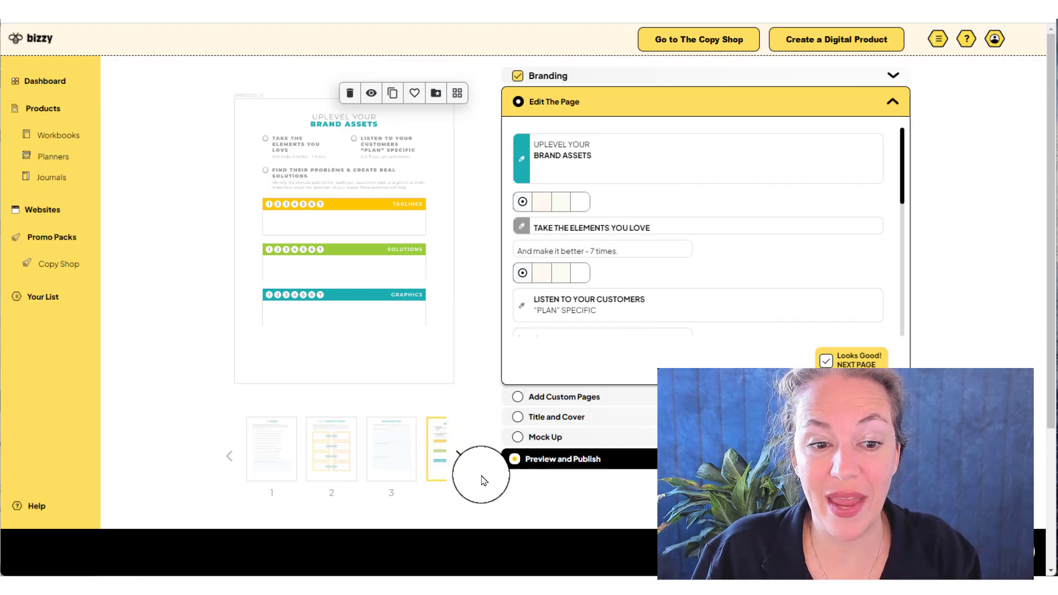
click(457, 456)
- Preview page 5, the Emails/New Ads page, full size, then open page 6
click(309, 449)
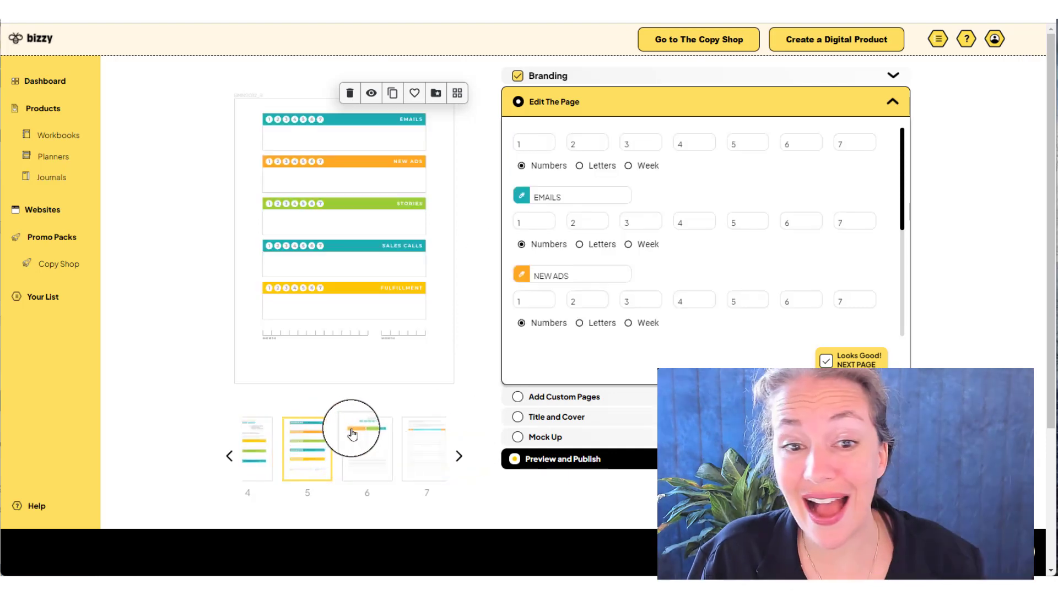
click(370, 94)
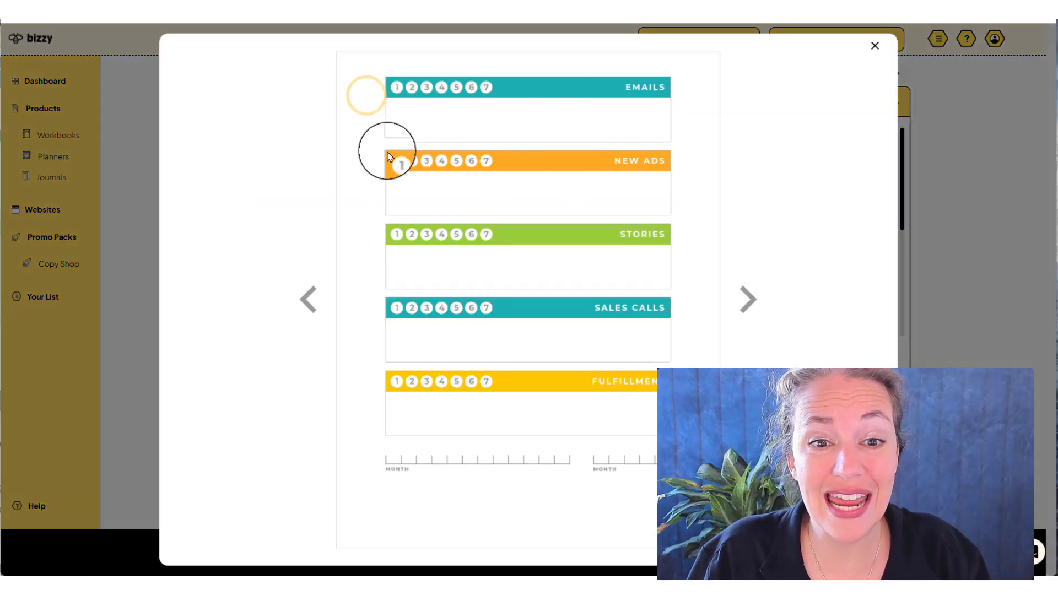
click(875, 47)
click(379, 449)
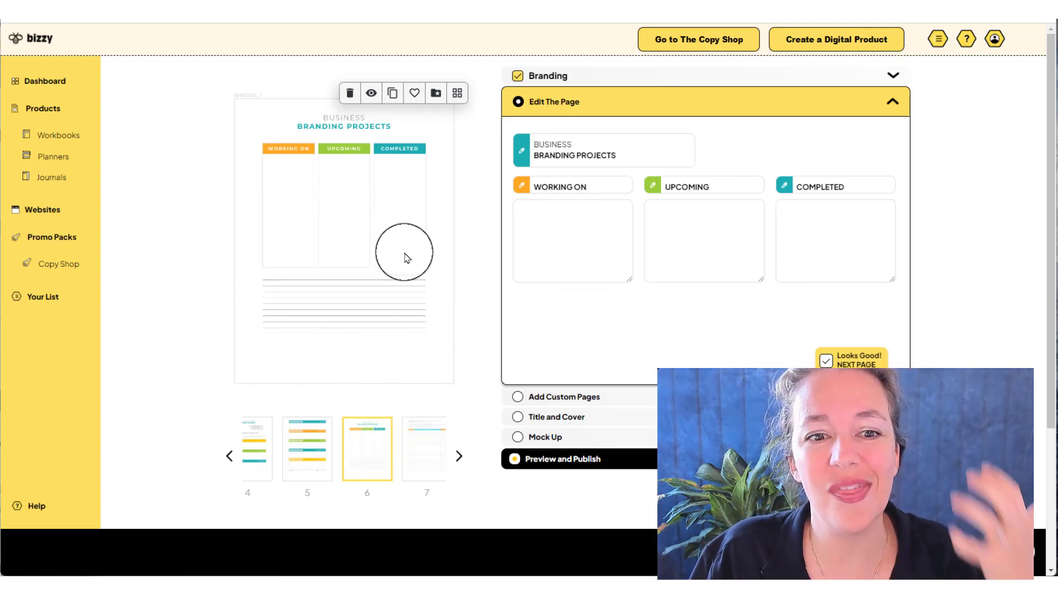
- Start a custom page and set its page type to Blog-Like Pages
click(562, 401)
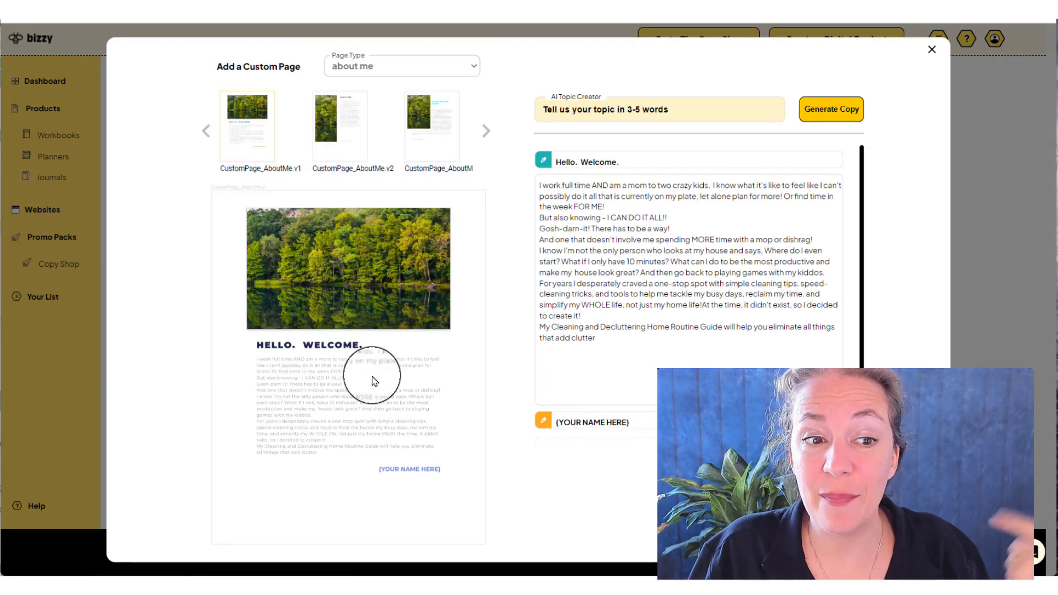
click(435, 67)
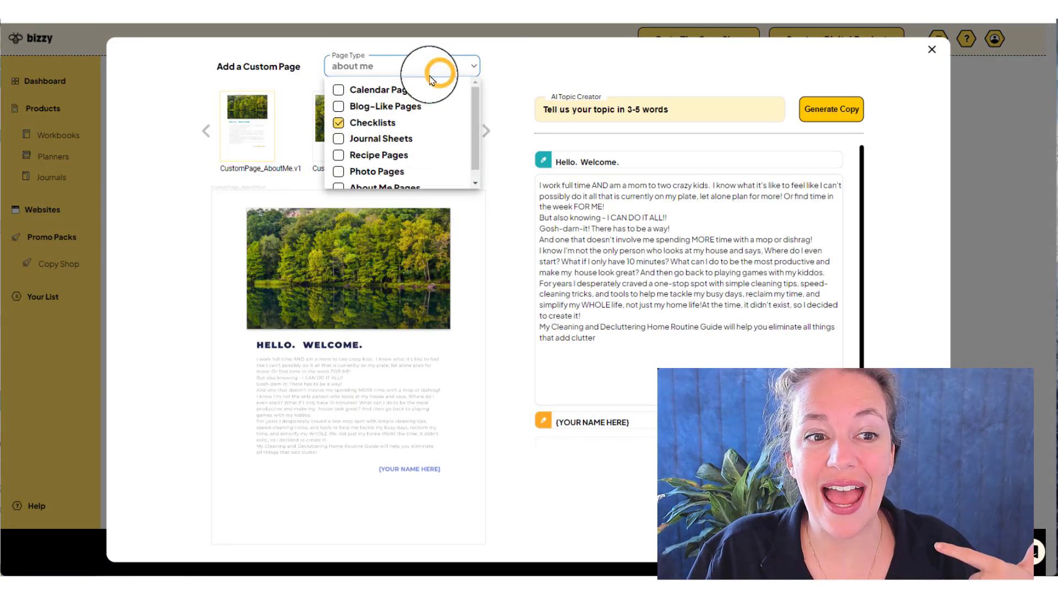
click(339, 90)
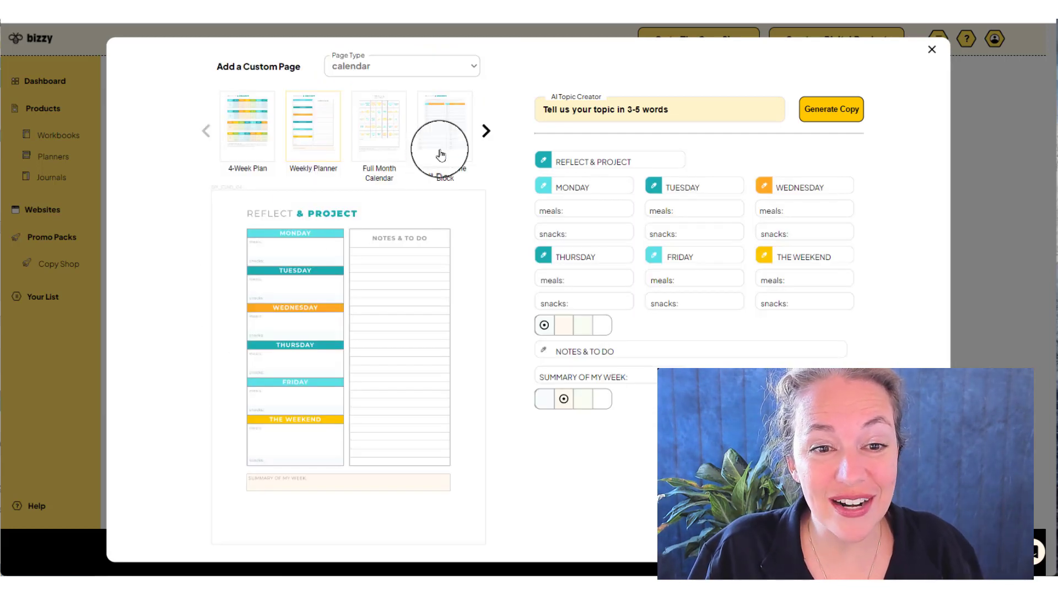
click(403, 67)
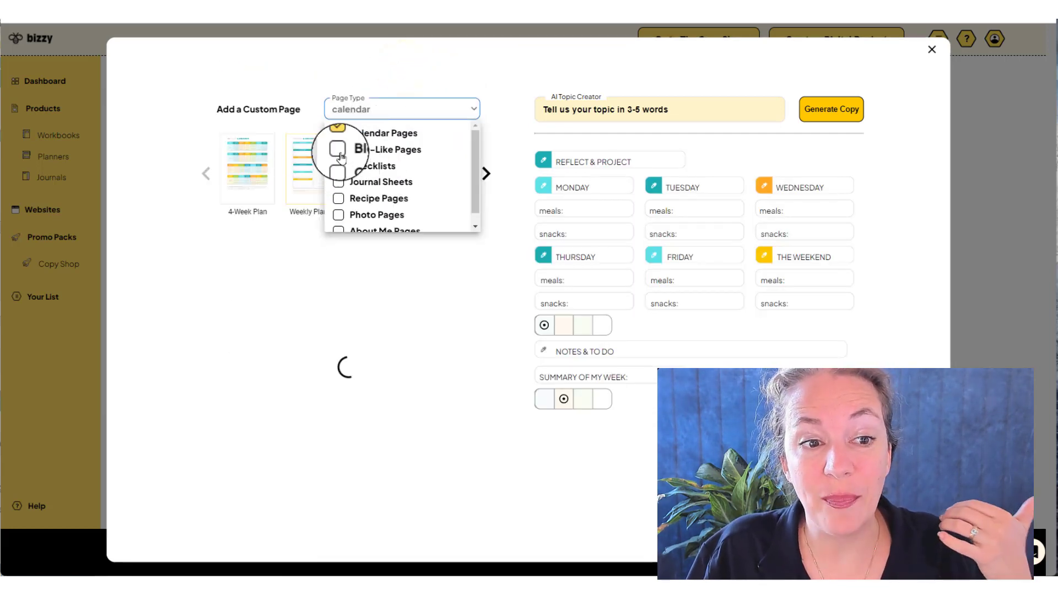
click(338, 105)
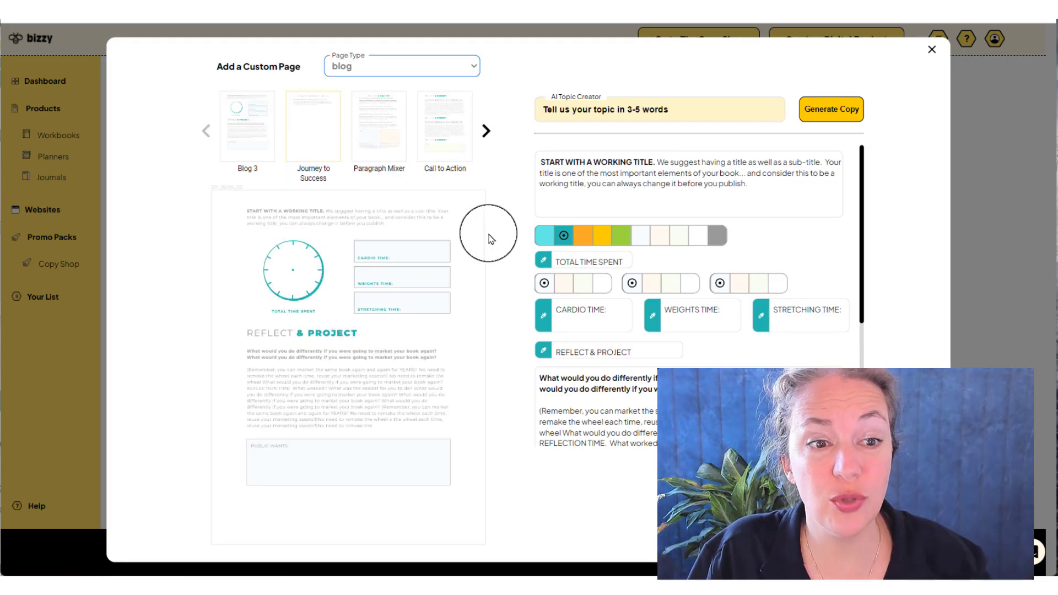
- Use the Paragraph Mixer template and generate copy for 'Marketing Guidebook for social content managers'
click(392, 159)
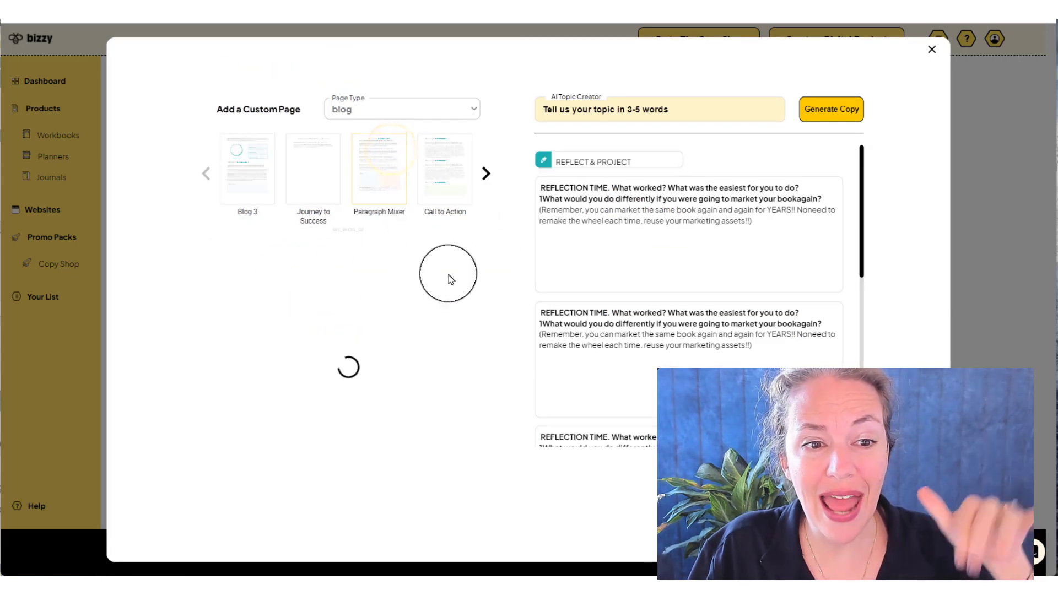
drag(695, 106, 549, 107)
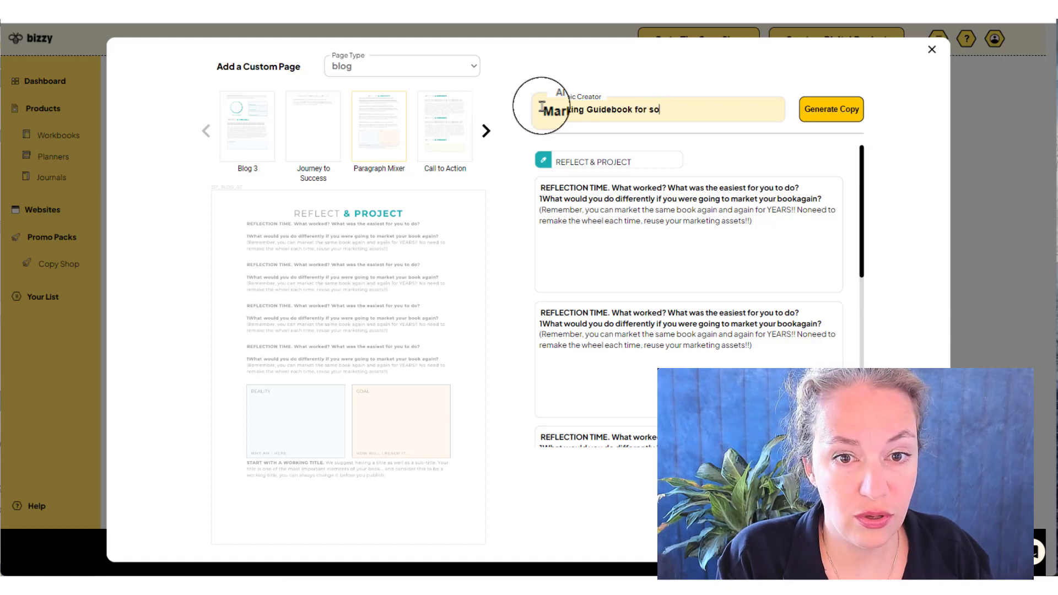
text(al content managers)
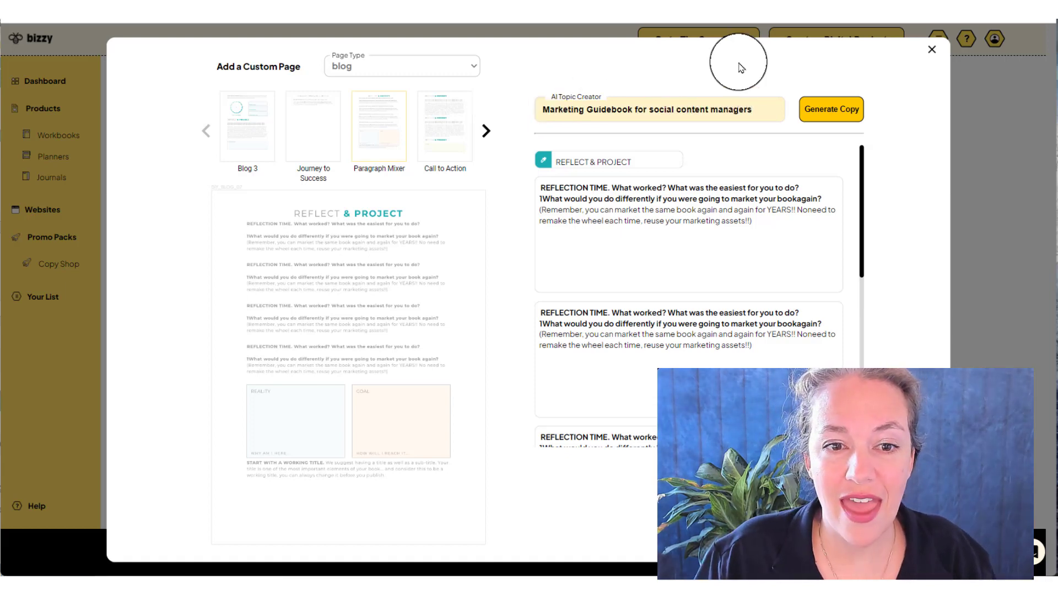
click(818, 113)
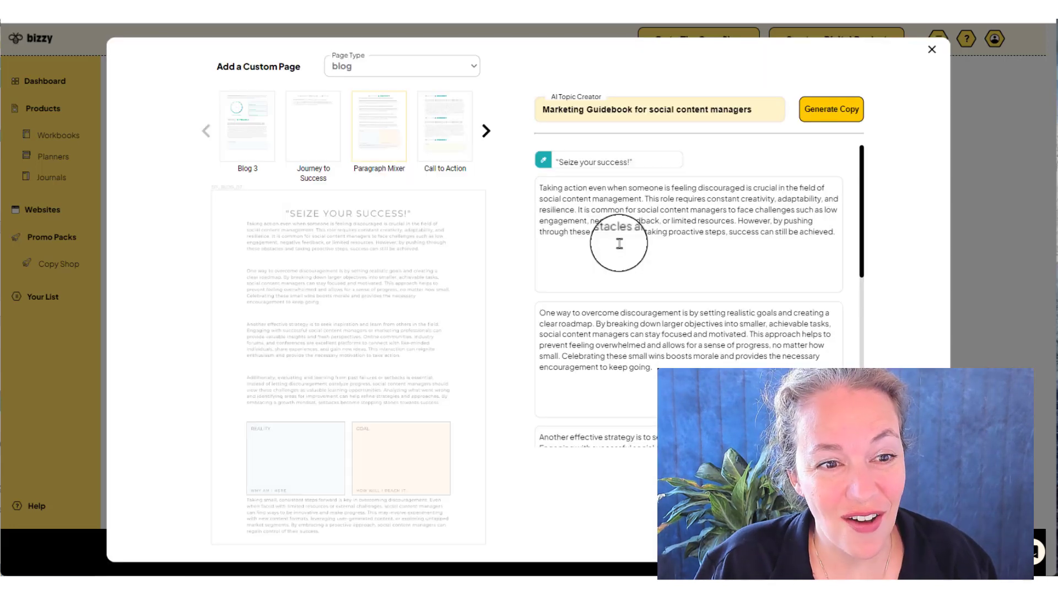
- Review the Seize Your Success copy and delete the sentence about analyzing what went wrong
drag(558, 162, 652, 160)
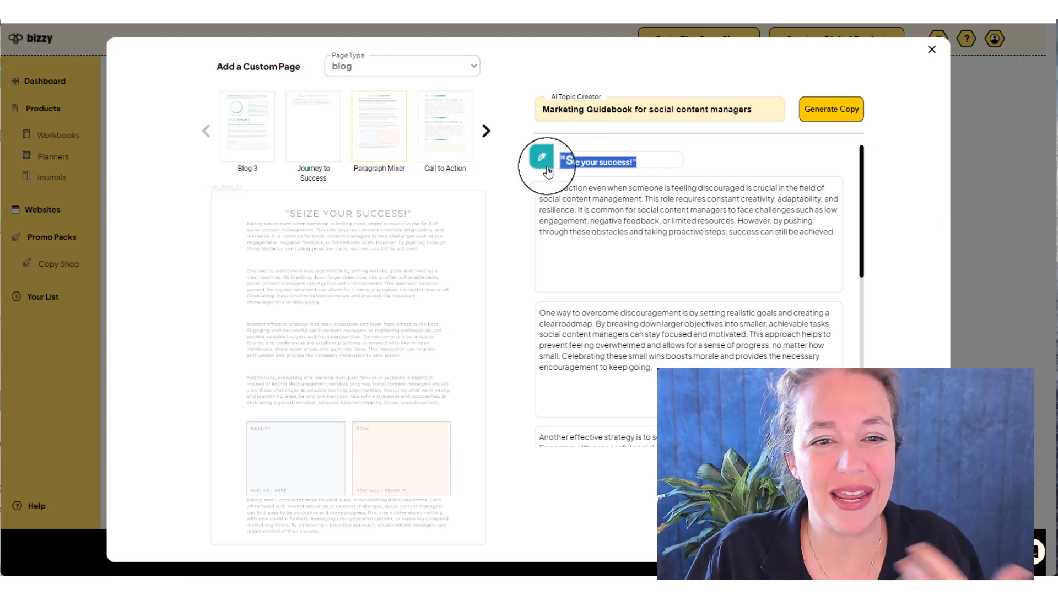
click(603, 199)
click(543, 159)
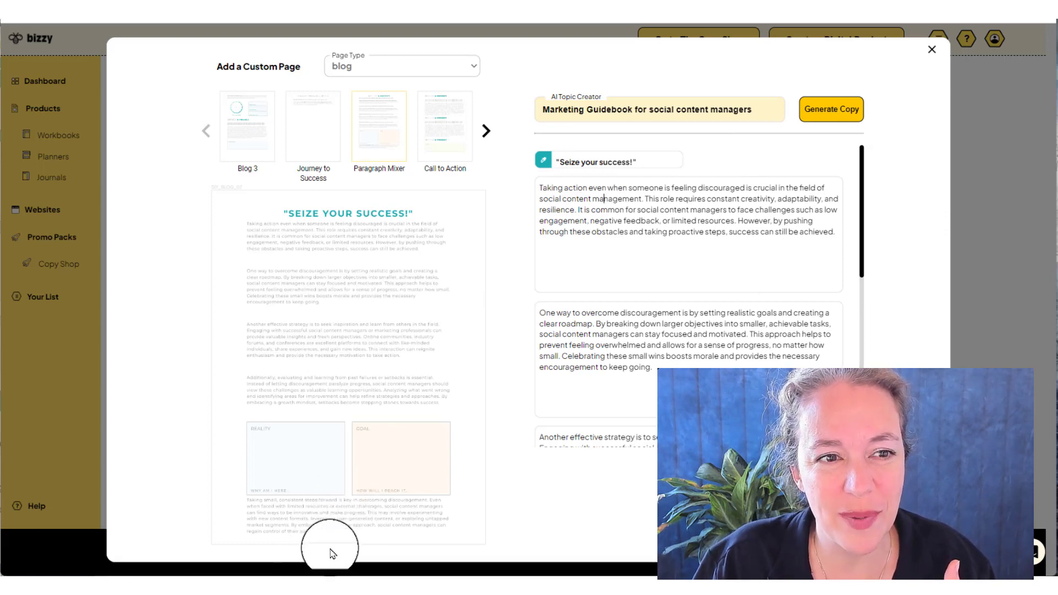
scroll(633, 352, down, 3)
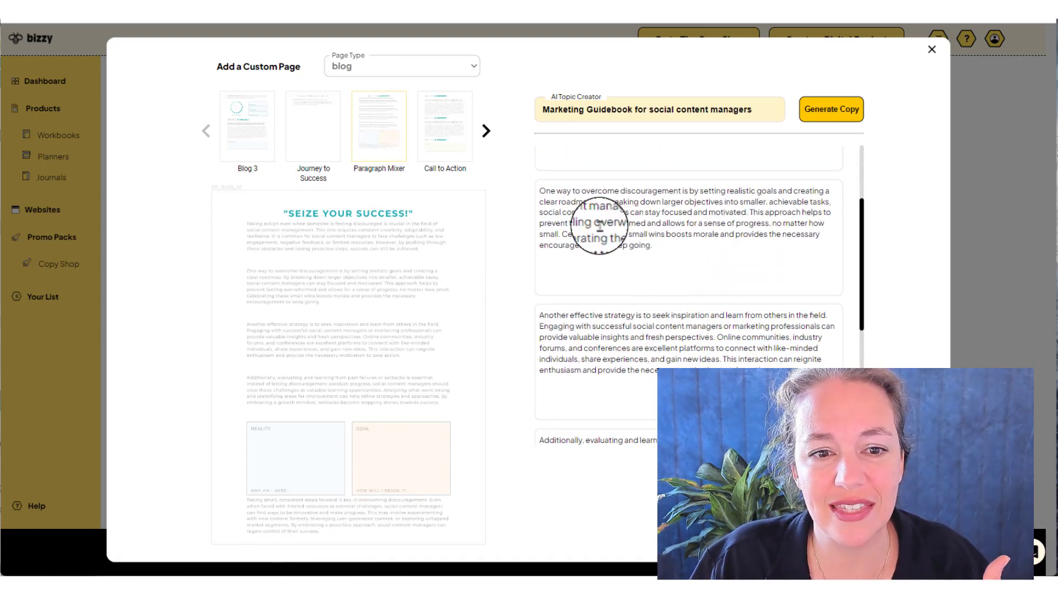
drag(561, 234, 684, 256)
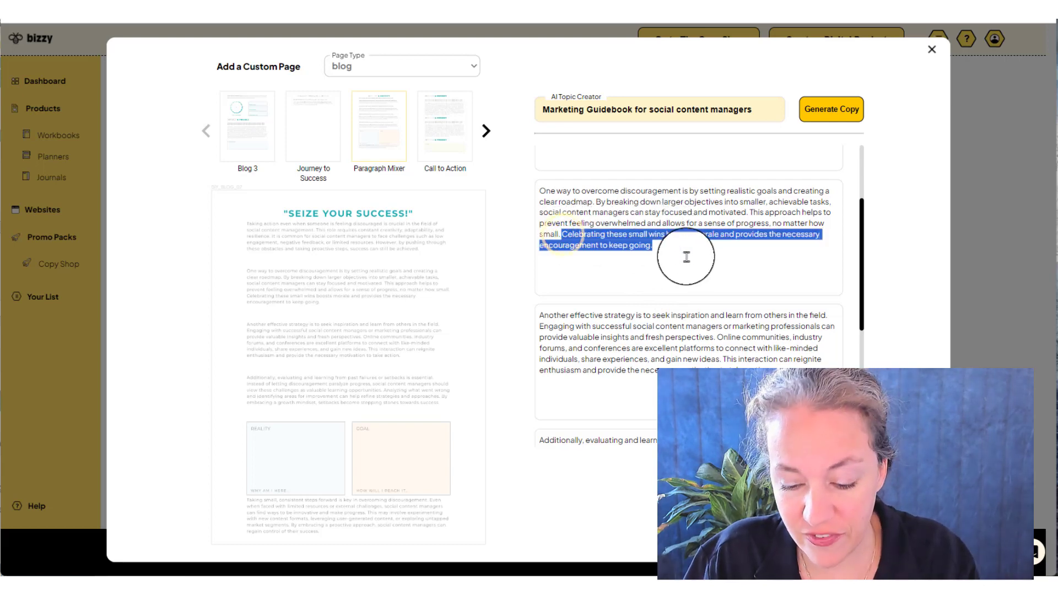
click(685, 257)
scroll(768, 302, down, 3)
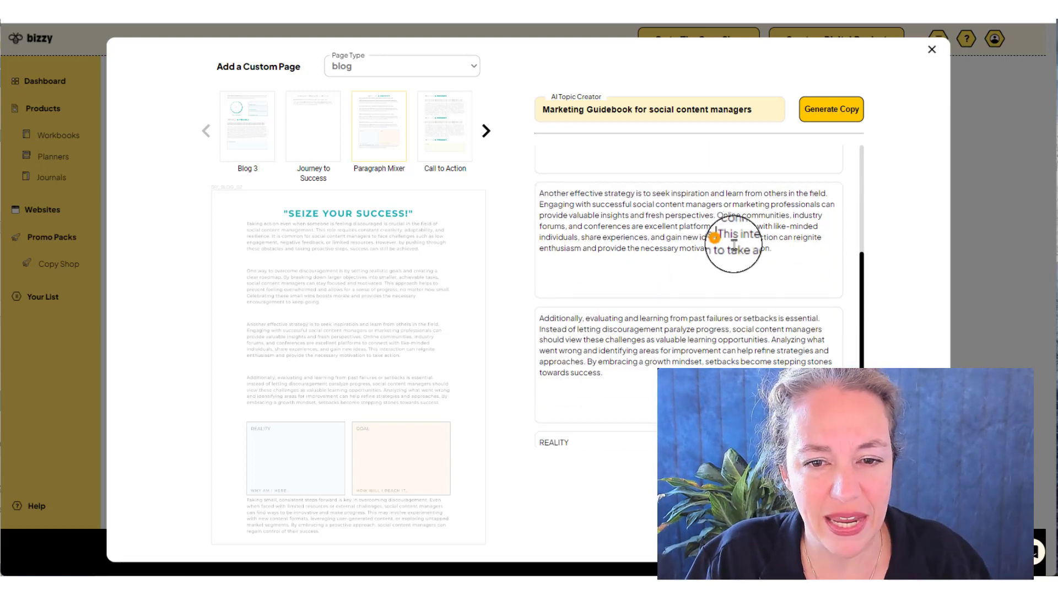
drag(722, 237, 805, 263)
click(781, 410)
scroll(708, 266, down, 3)
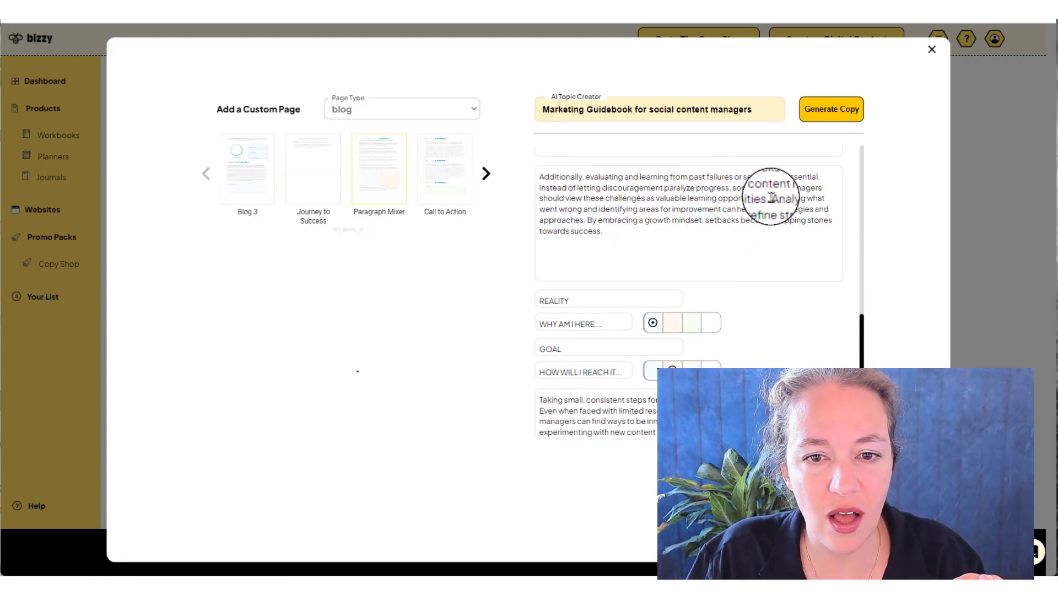
drag(771, 198, 585, 220)
key(BackSpace)
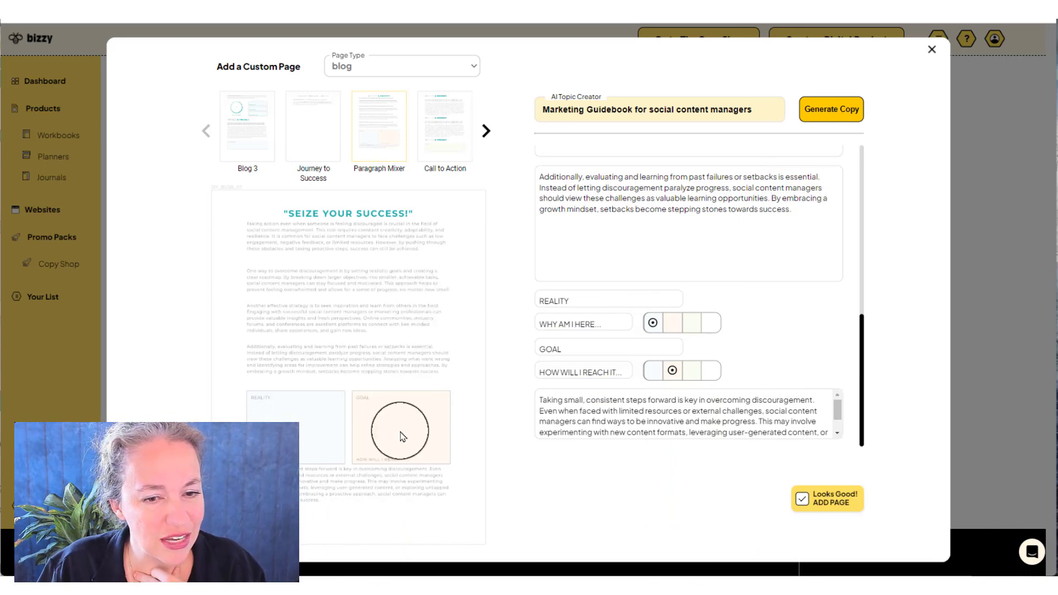
- Add a blank line before the closing paragraph; make Reality peach and Goal light blue
click(540, 400)
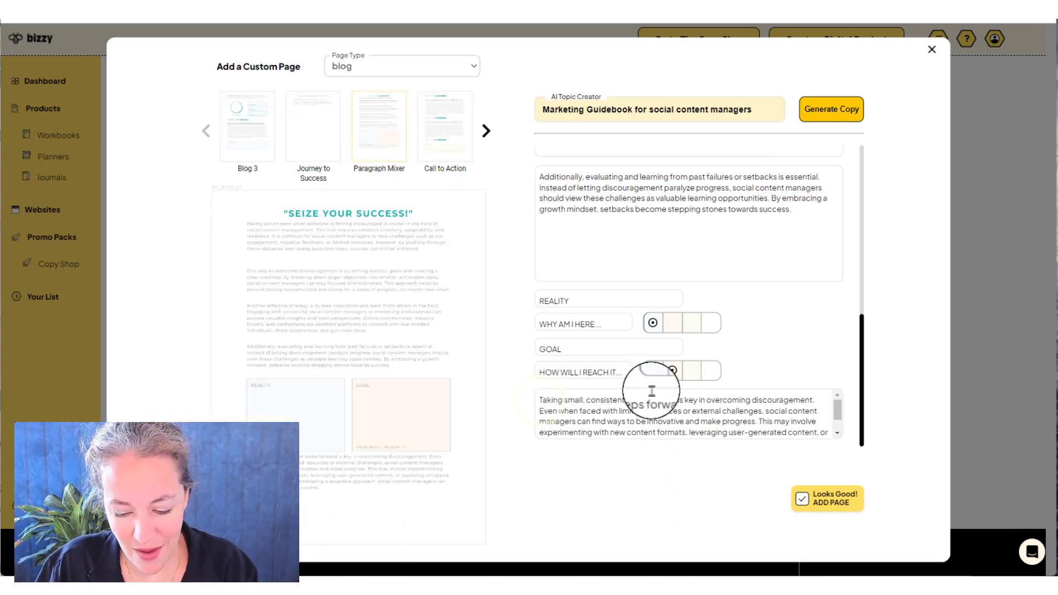
key(Return)
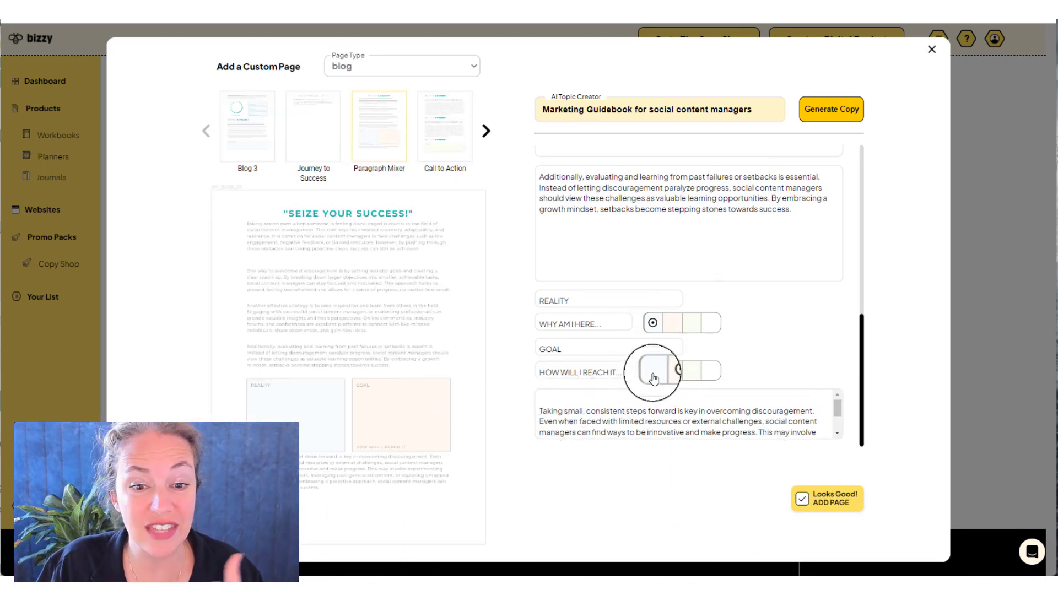
click(674, 326)
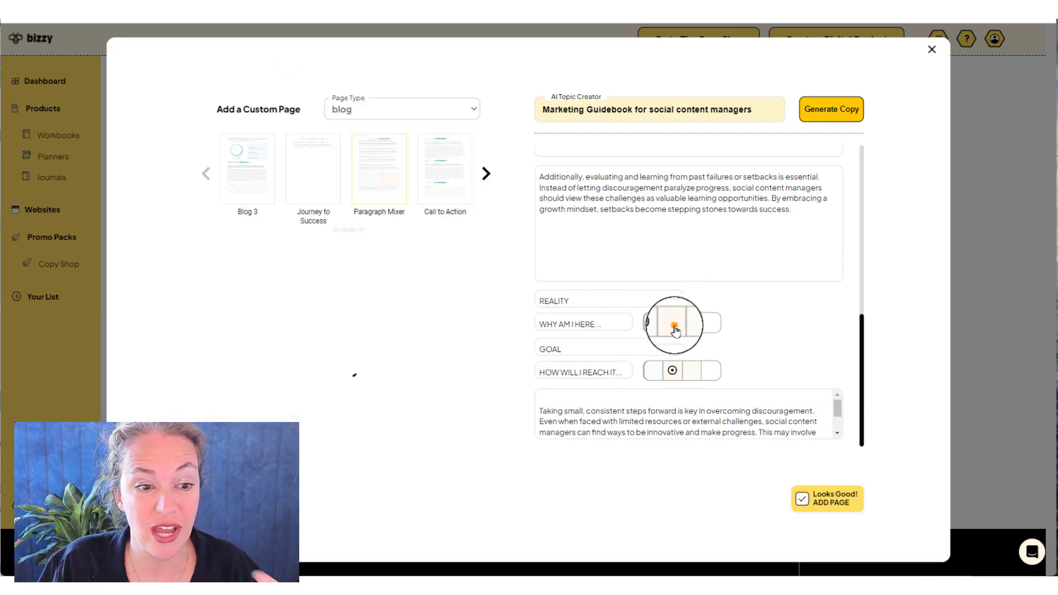
click(653, 370)
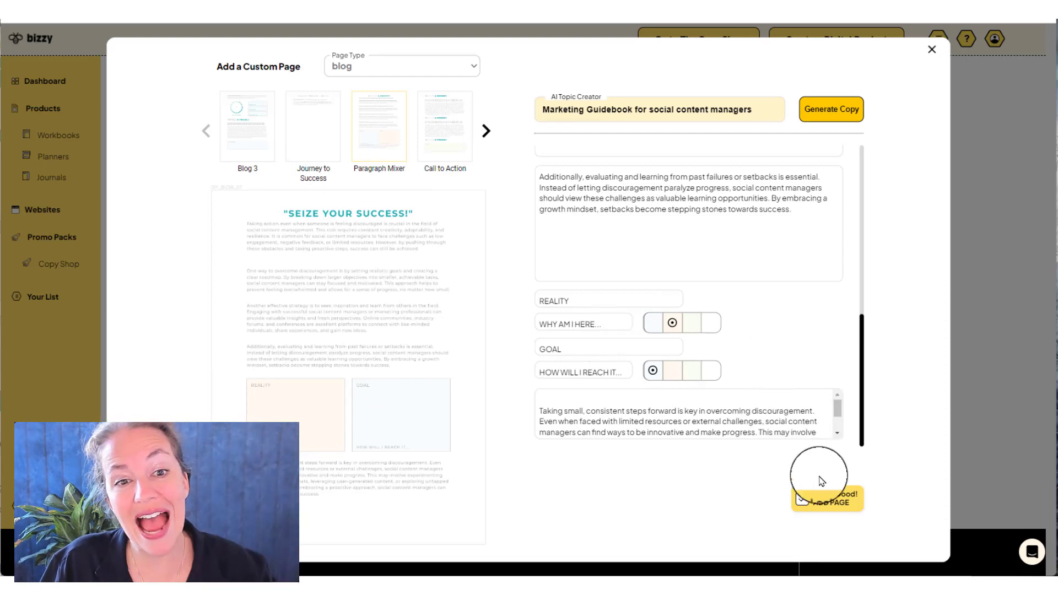
- Add the blog page, then generate a monthly calendar for 'Marketing tasks for social content managers'
click(830, 498)
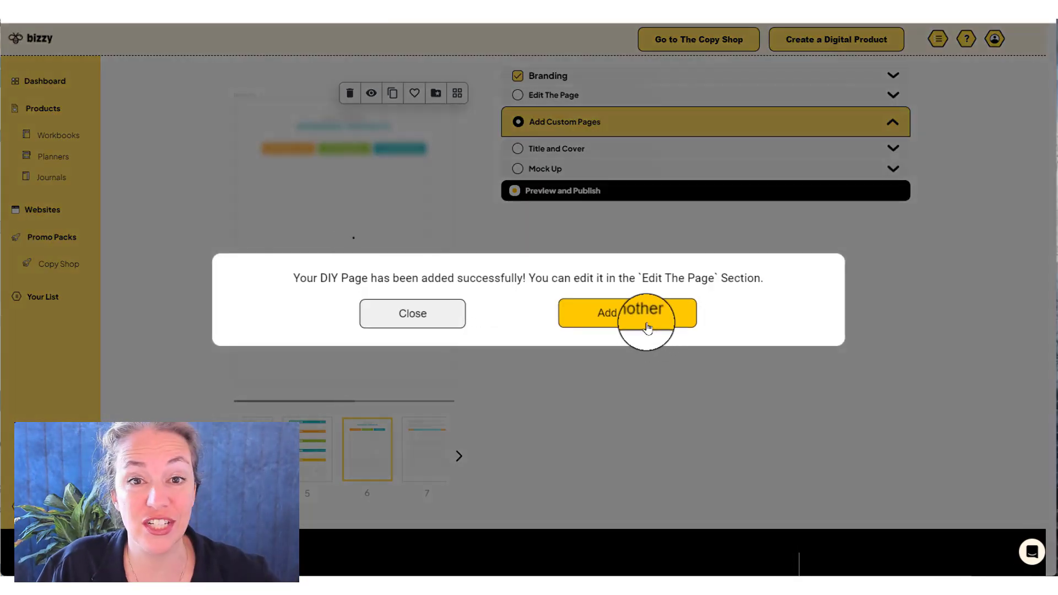
click(623, 320)
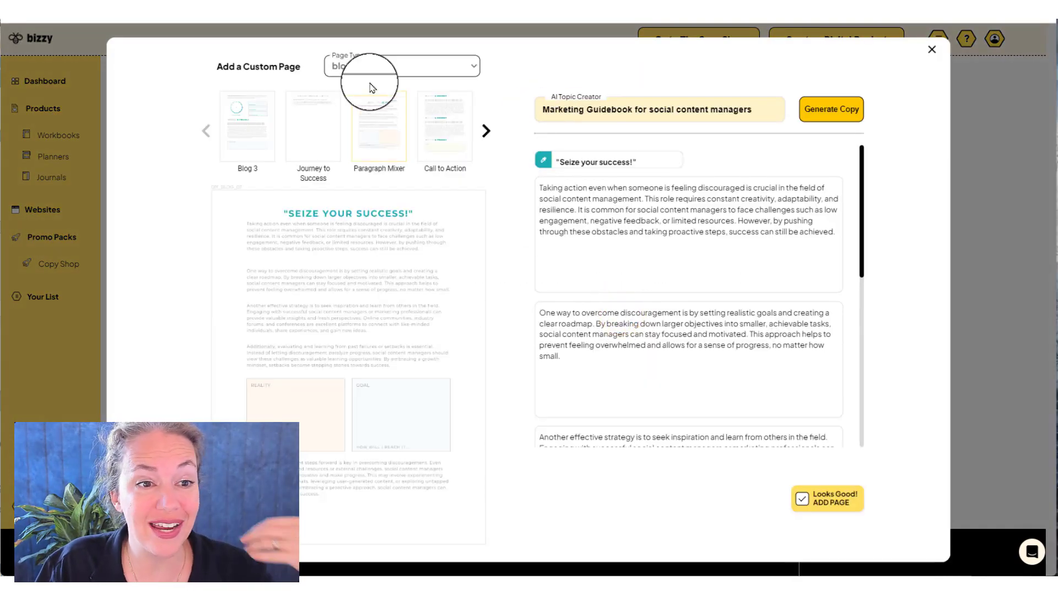
click(436, 71)
click(334, 84)
click(364, 180)
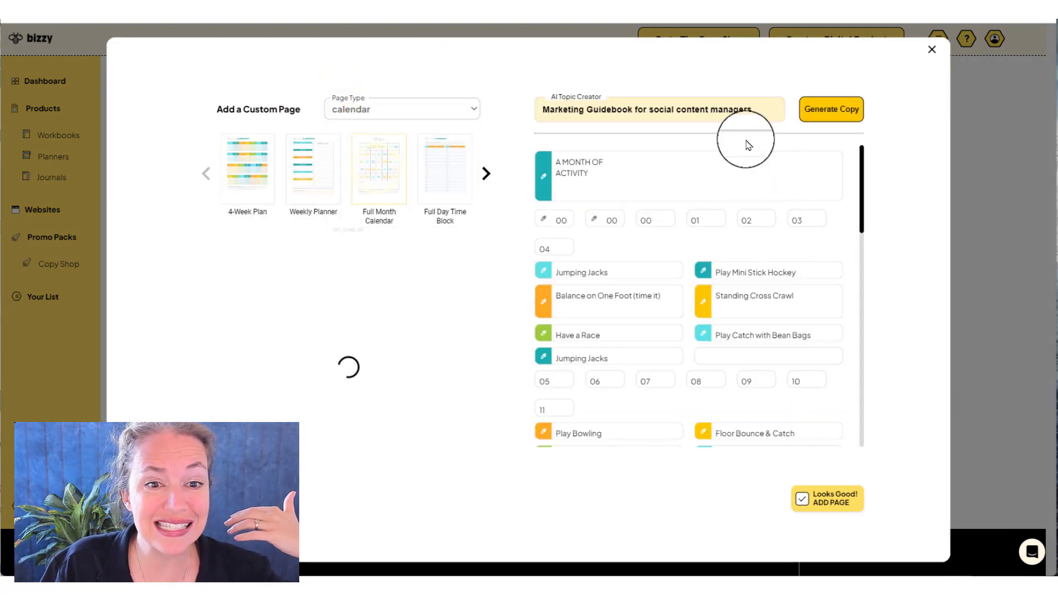
drag(586, 109, 633, 108)
text(tasks)
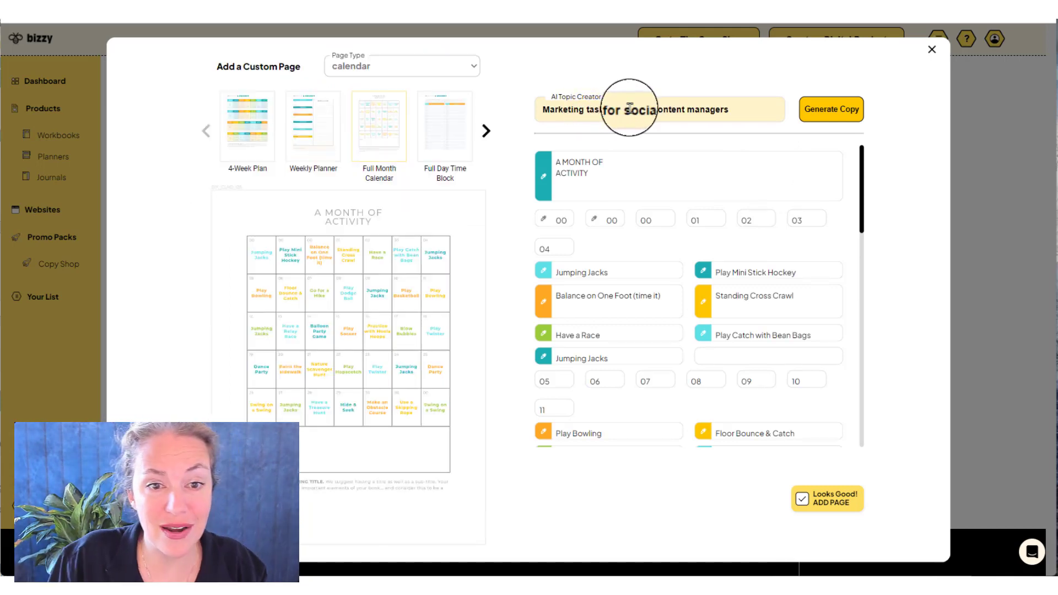
click(824, 116)
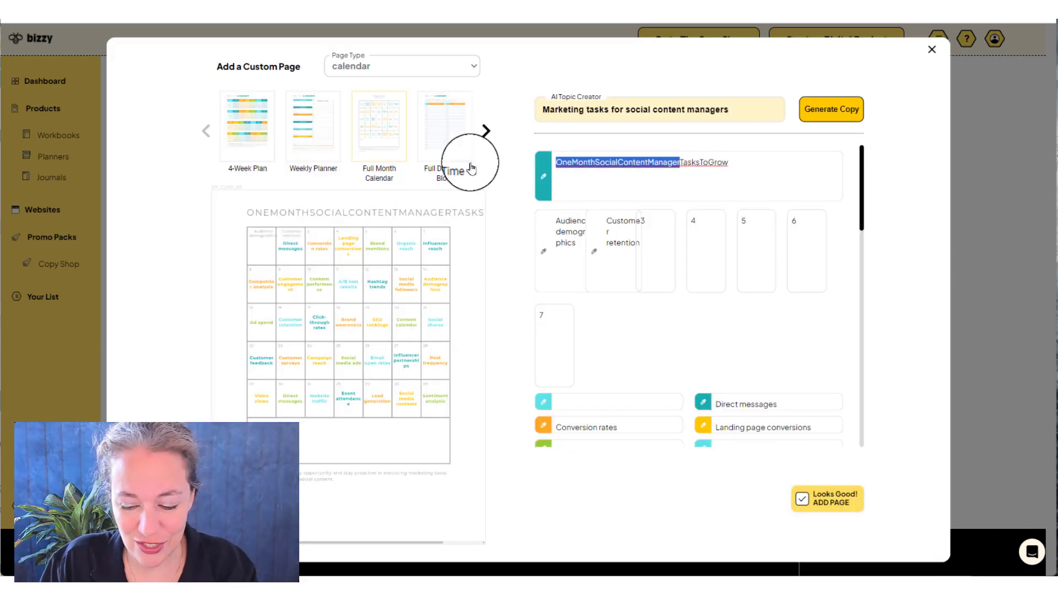
- Shorten the calendar title to TasksToGrow, rename the first task Know Your Stats, and add the page
key(BackSpace)
double_click(643, 167)
click(613, 191)
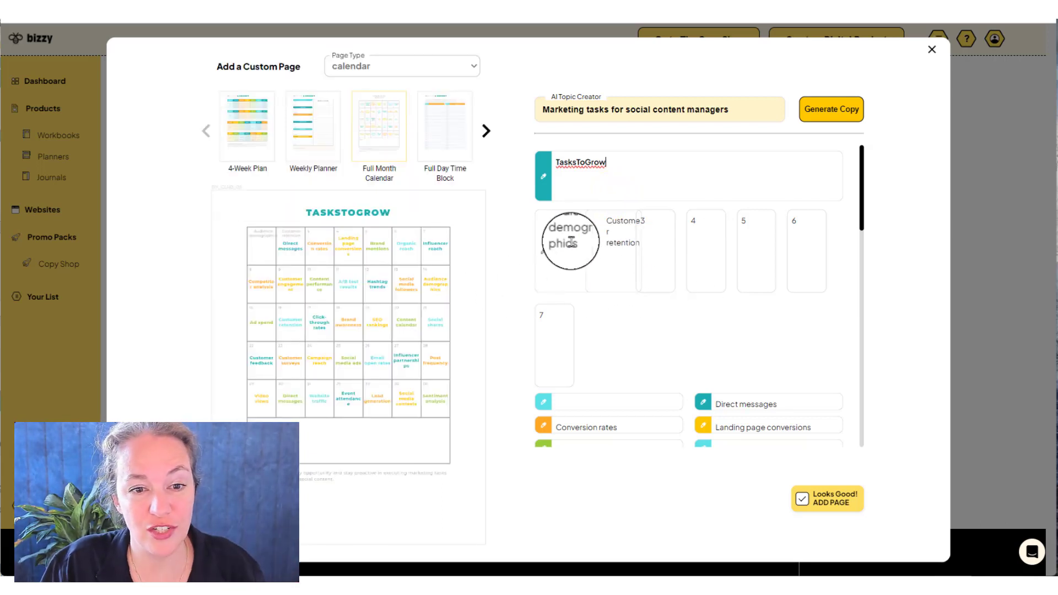
drag(573, 245, 529, 216)
key(BackSpace)
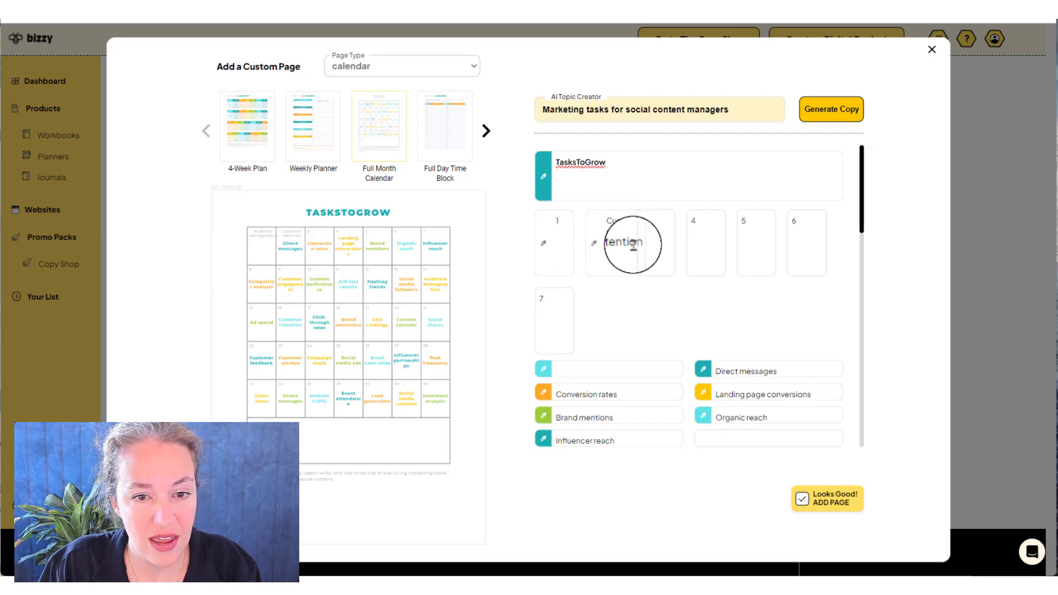
drag(624, 238, 577, 210)
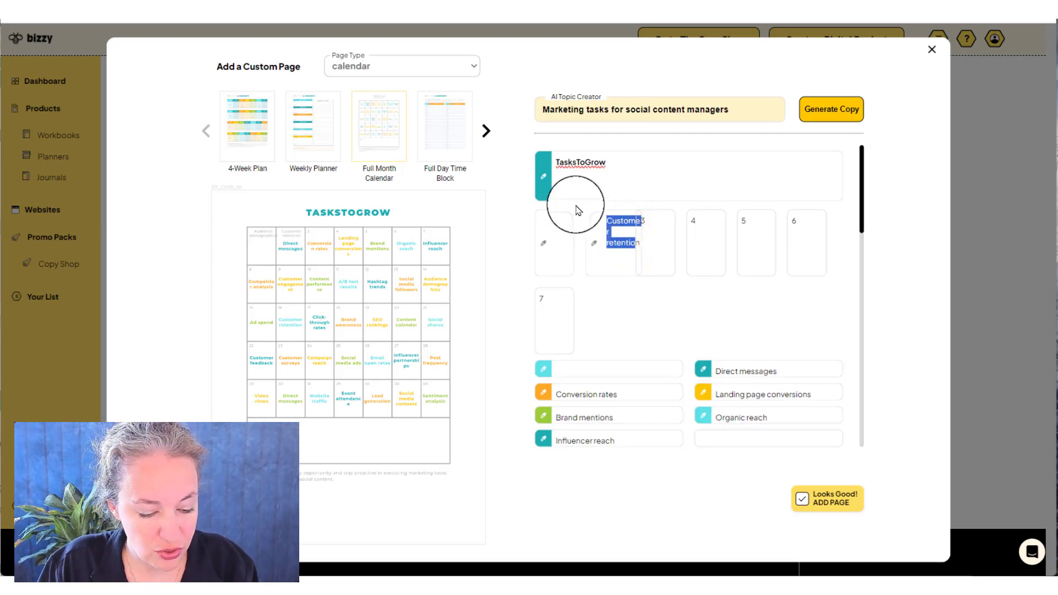
click(599, 272)
text(k)
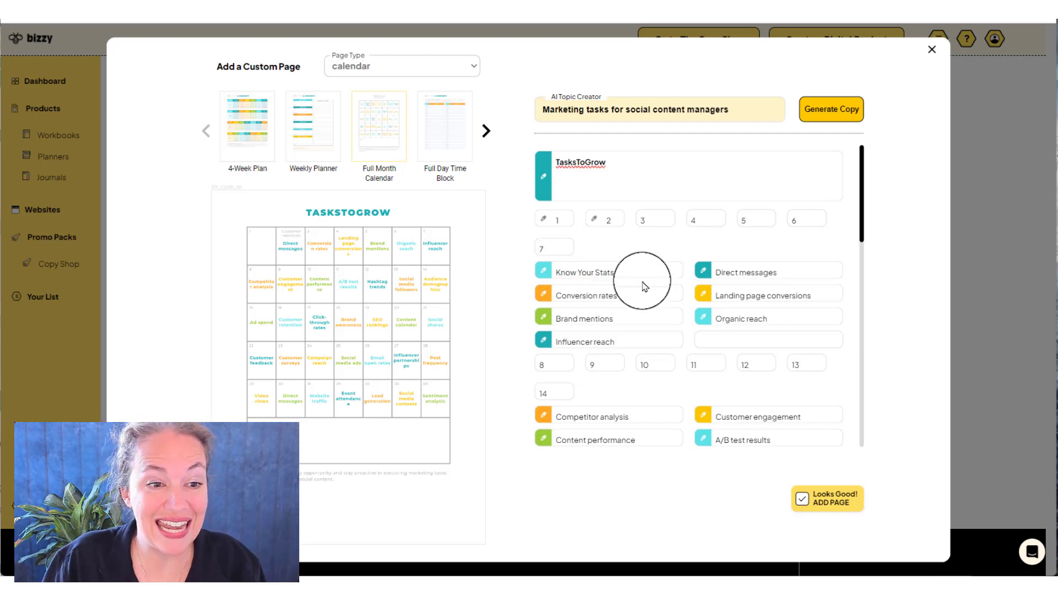
click(677, 269)
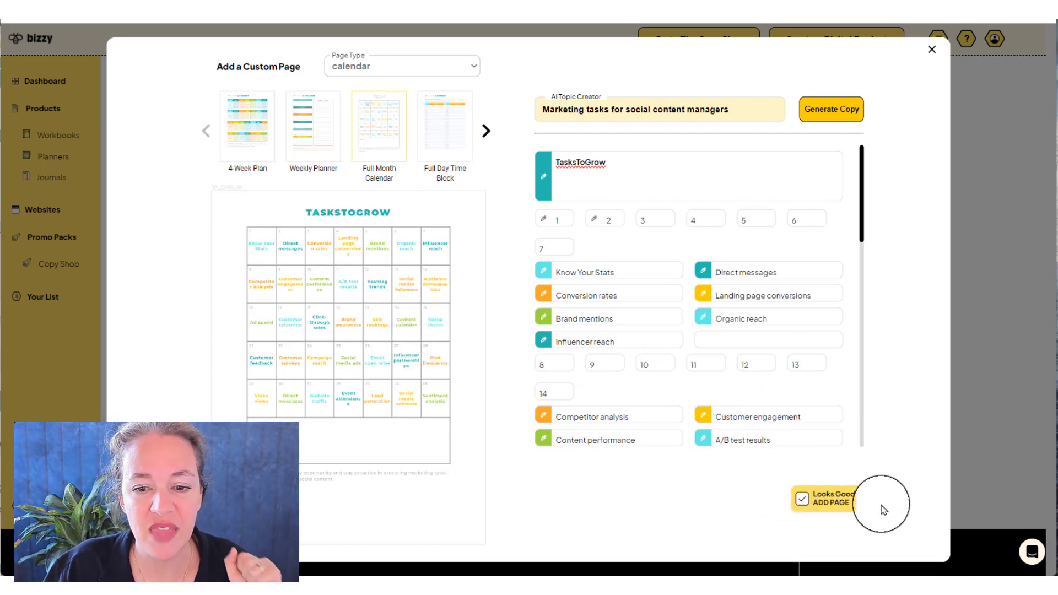
click(829, 499)
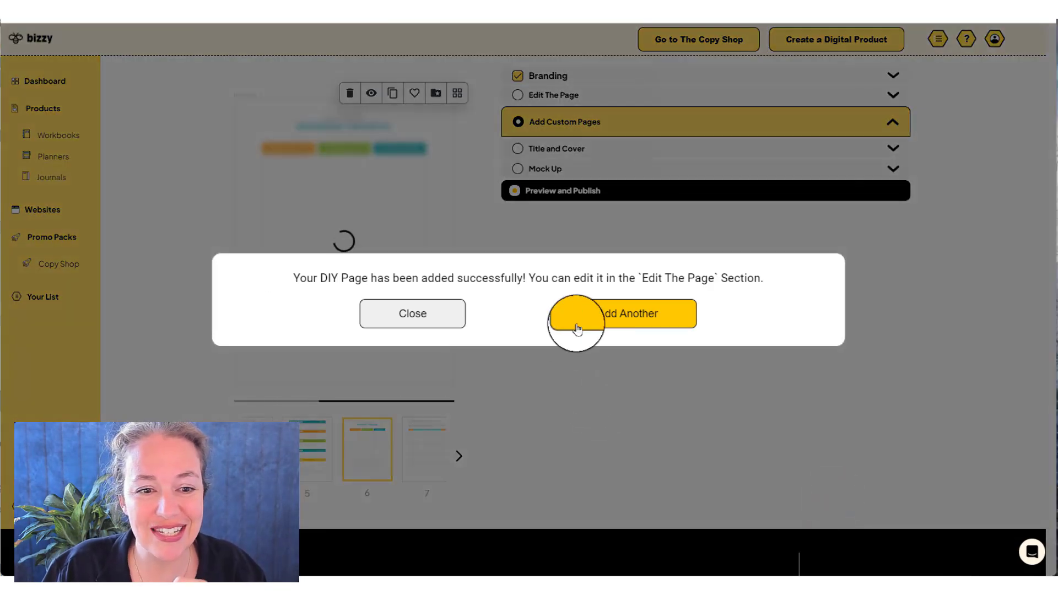
- Title the product Marketing Project Planner with a subtitle starting 'Create Your Marketing Assets'
click(438, 314)
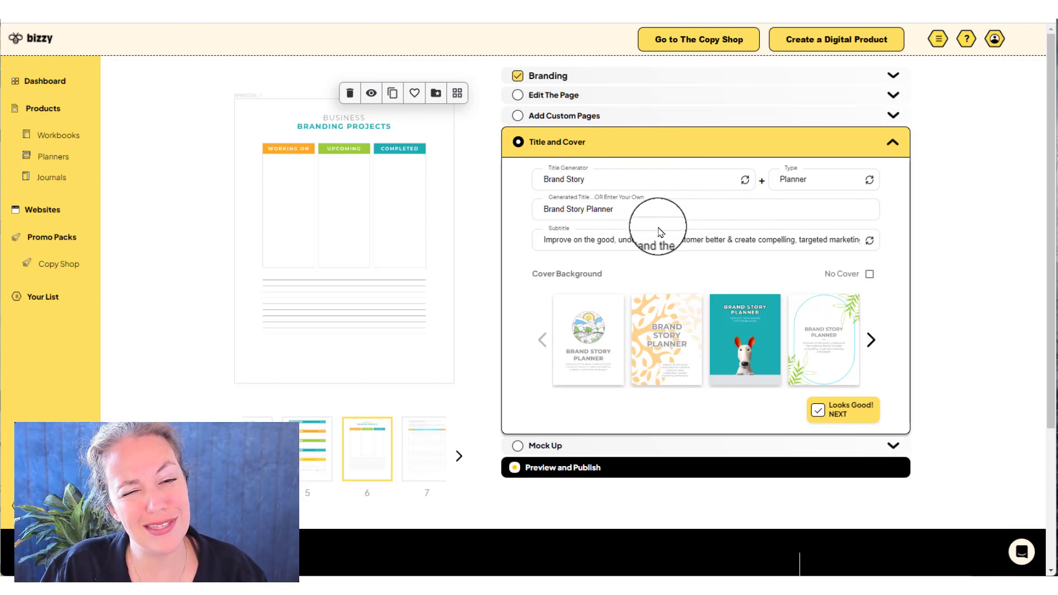
click(745, 185)
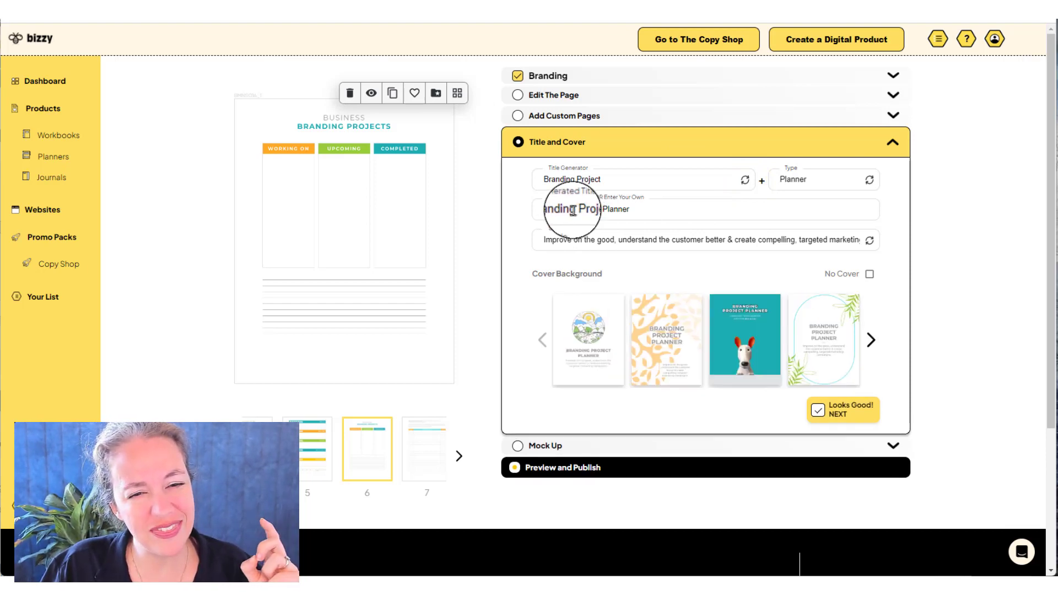
drag(574, 209, 531, 215)
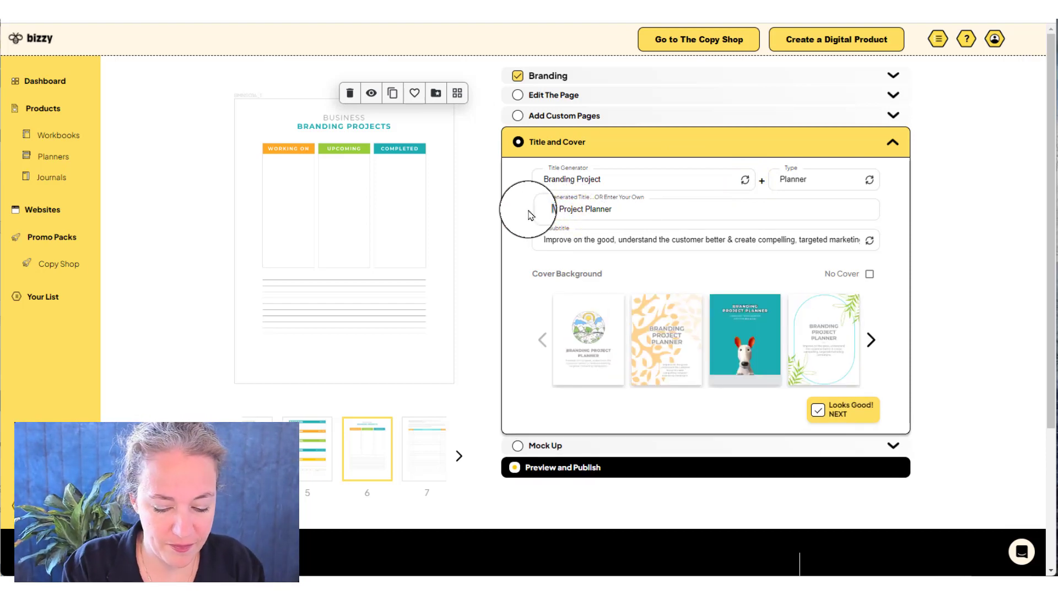
text(Marketing)
click(788, 236)
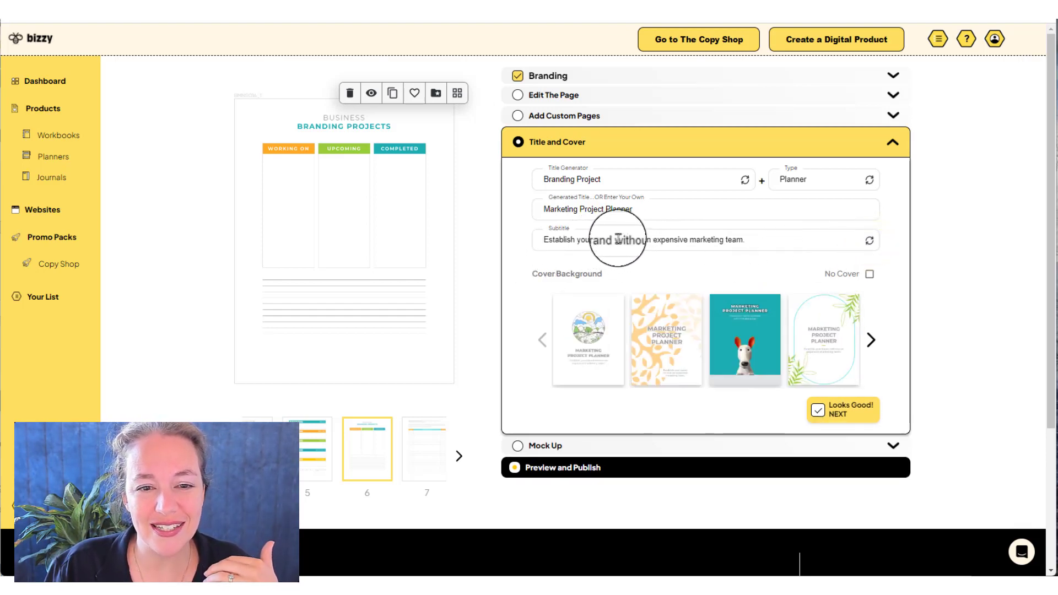
drag(613, 239, 543, 239)
text(Create Your Marketing Assets W)
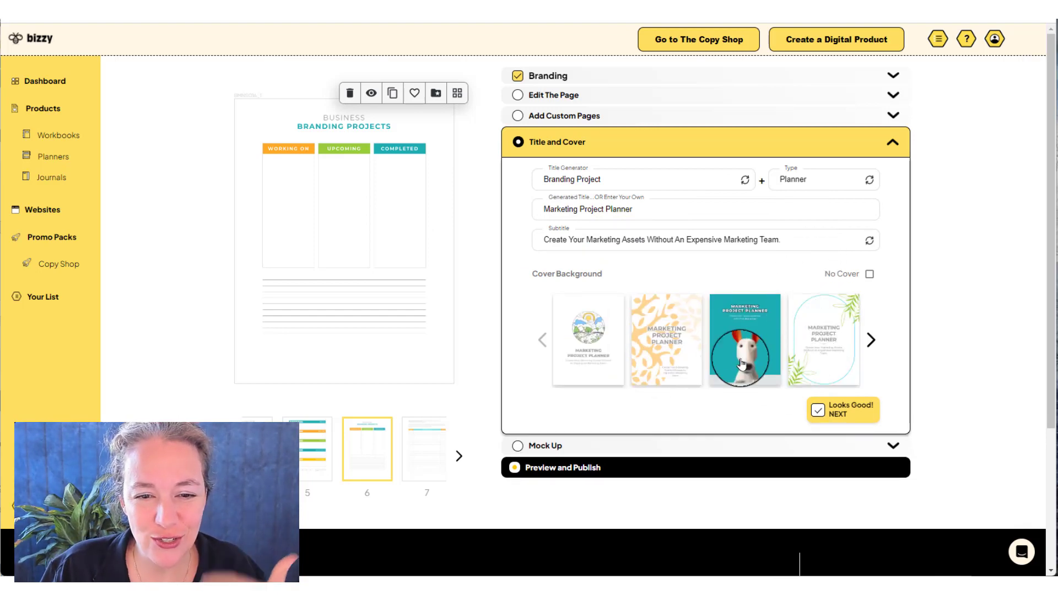
- Choose the leafy oval cover design and confirm it
click(819, 359)
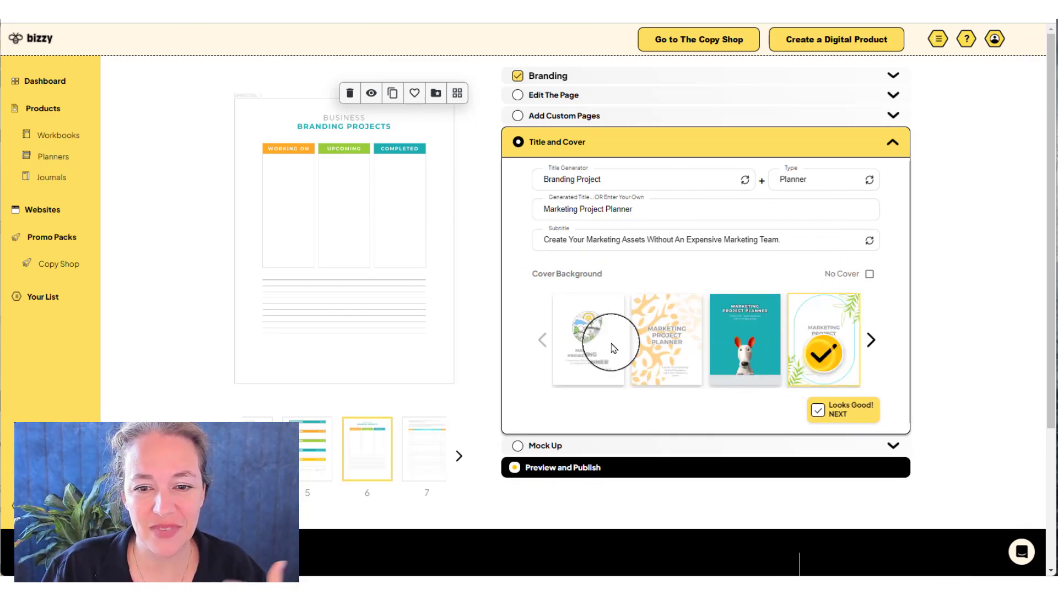
click(875, 342)
click(543, 344)
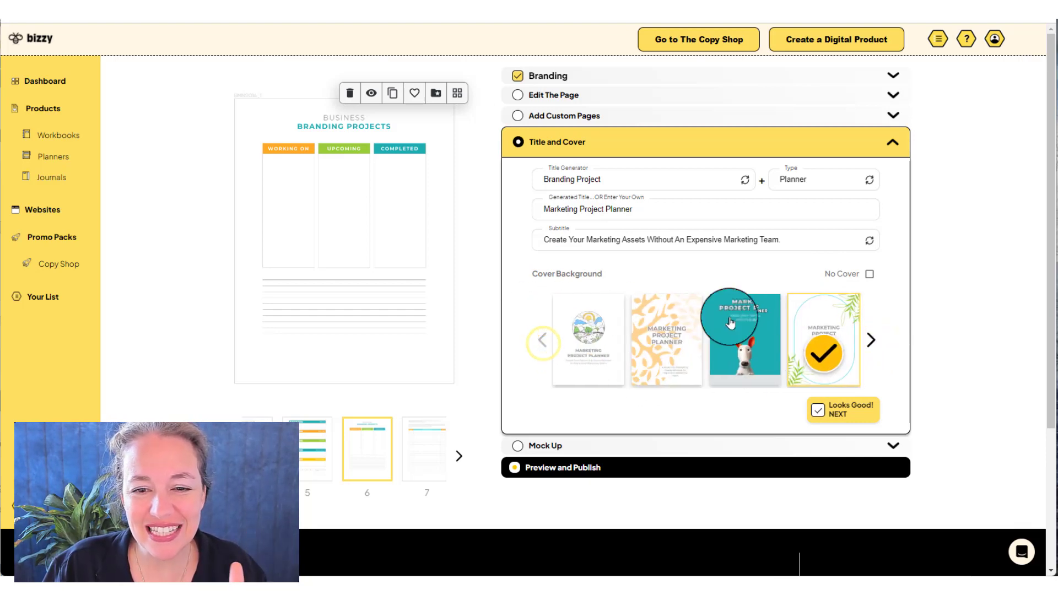
click(868, 348)
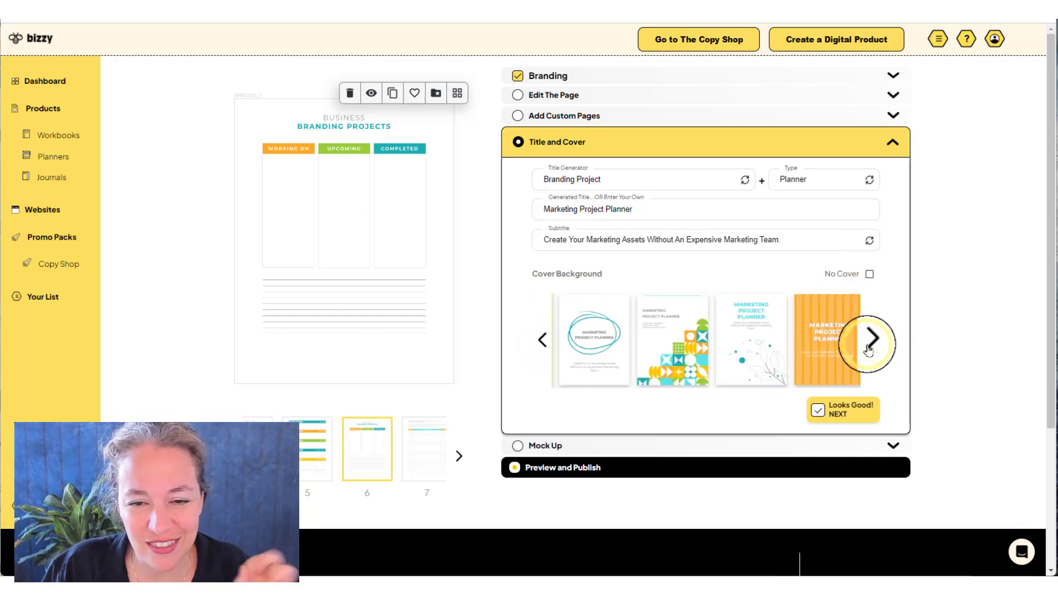
click(868, 348)
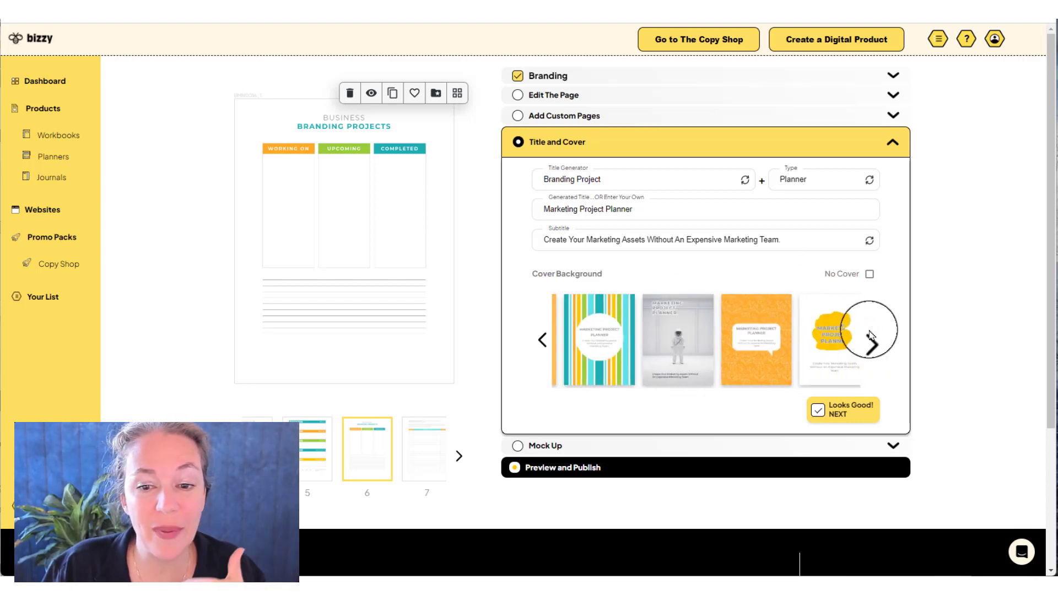
click(842, 417)
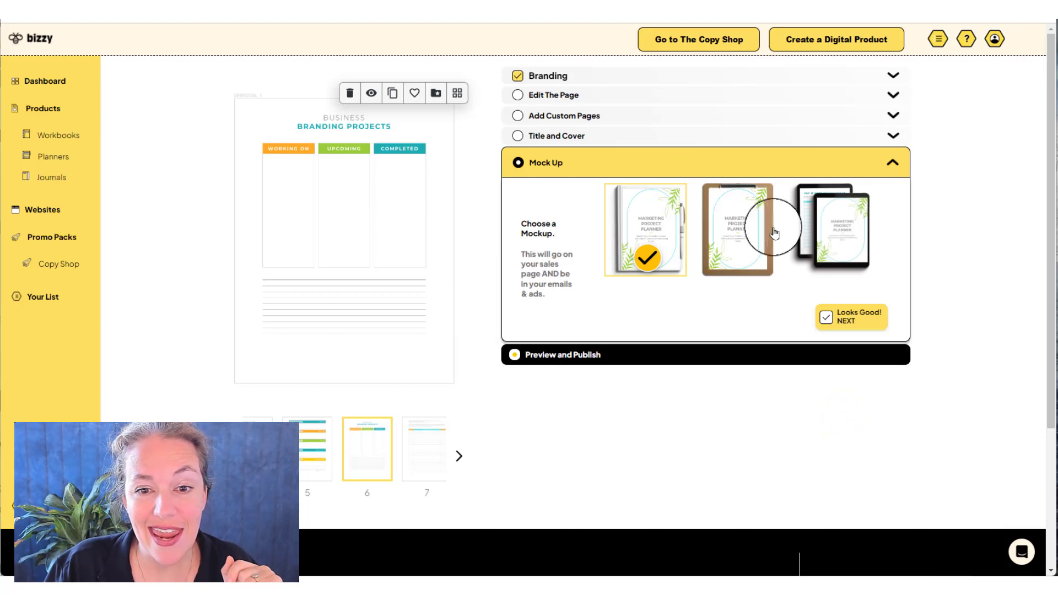
- Use the tablet mockup and flip the preview to the Emails and Branding Projects spread
click(814, 232)
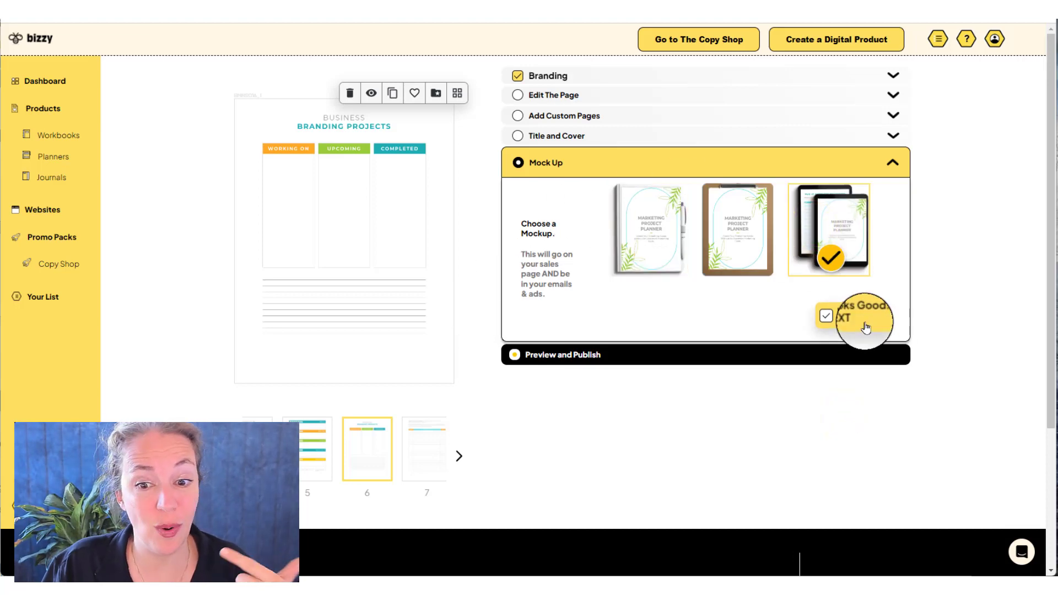
click(863, 322)
click(786, 242)
click(787, 243)
click(787, 242)
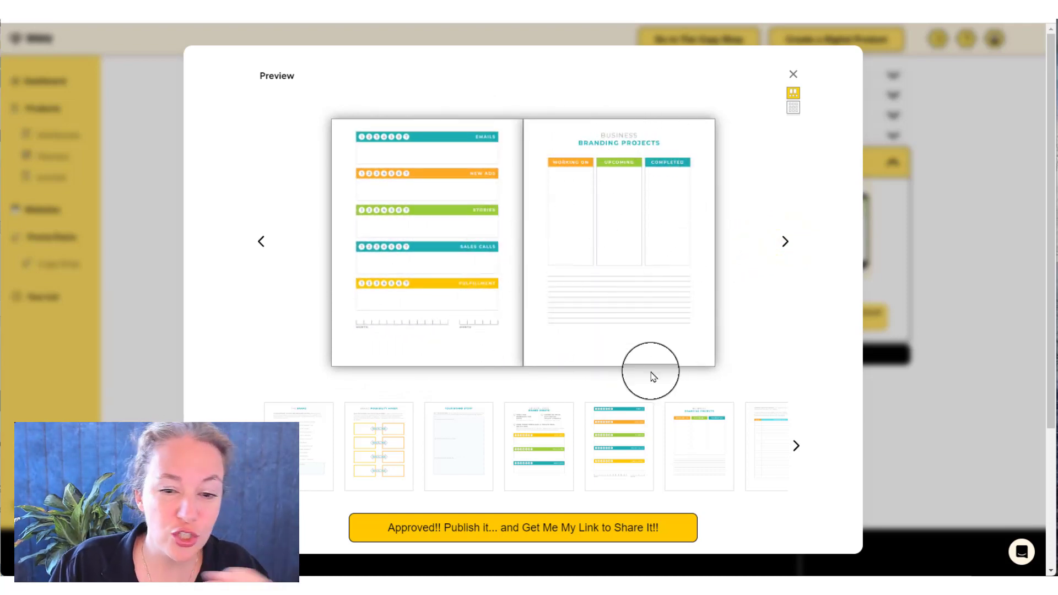
- Move Branding Projects earlier and Personality Power to position 9, then publish
drag(700, 429, 359, 425)
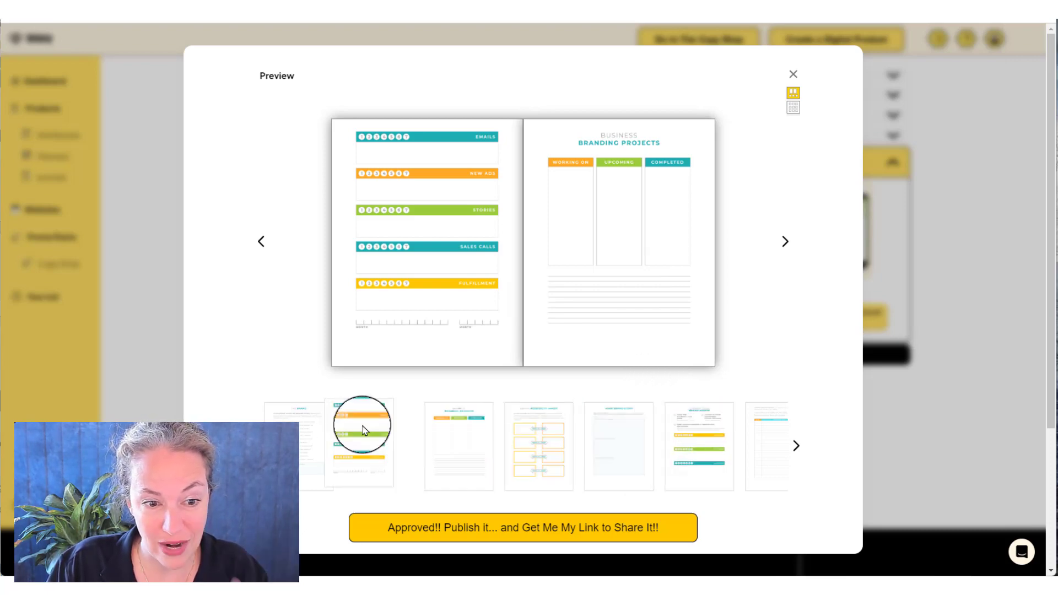
click(789, 117)
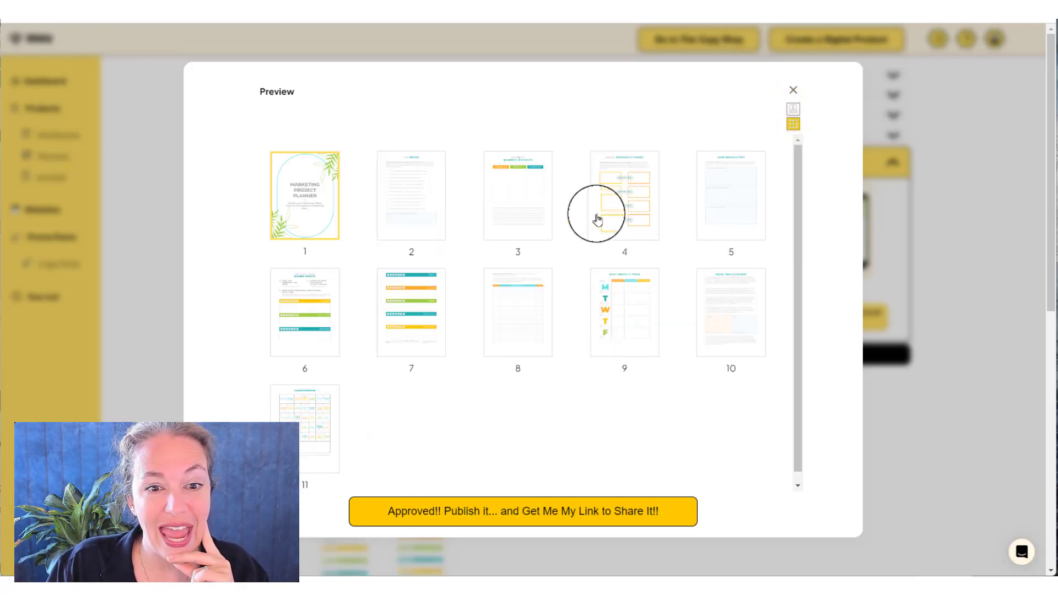
drag(617, 239, 613, 359)
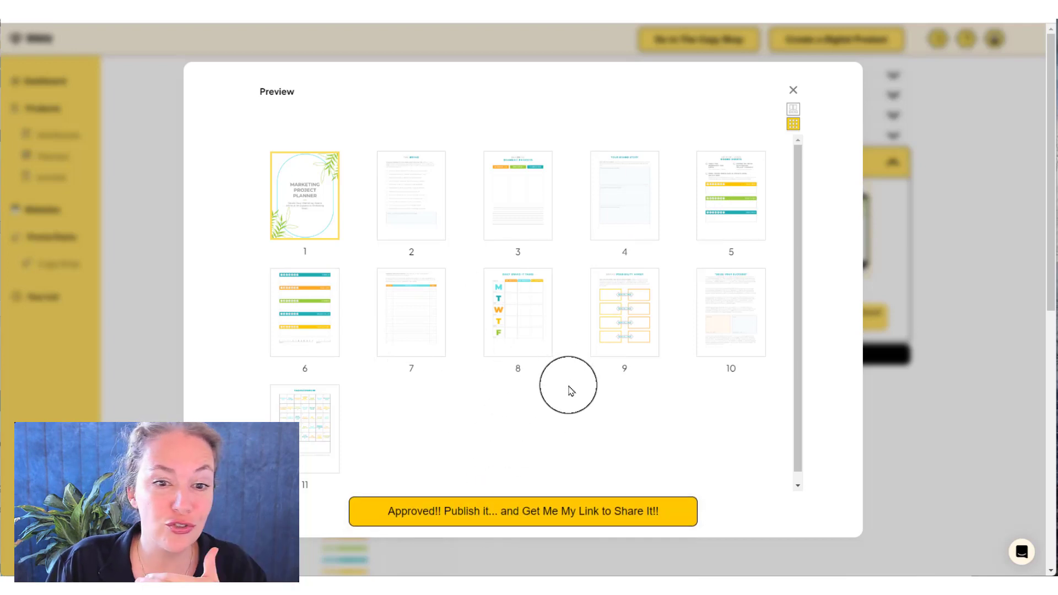
click(549, 511)
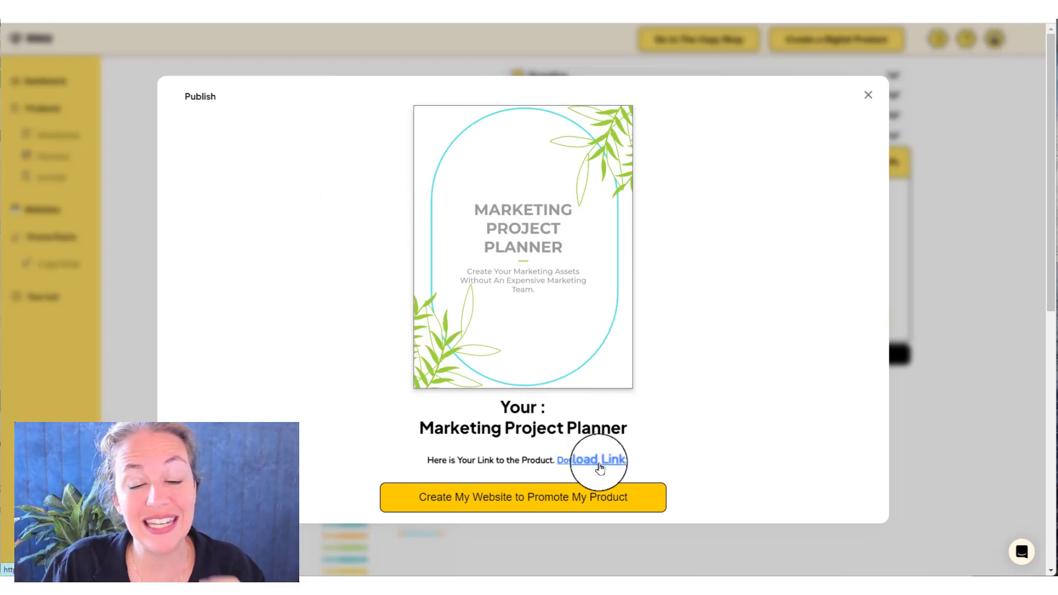
- Create a promotional sales website for the Marketing Project Planner from the Publish dialog
click(507, 496)
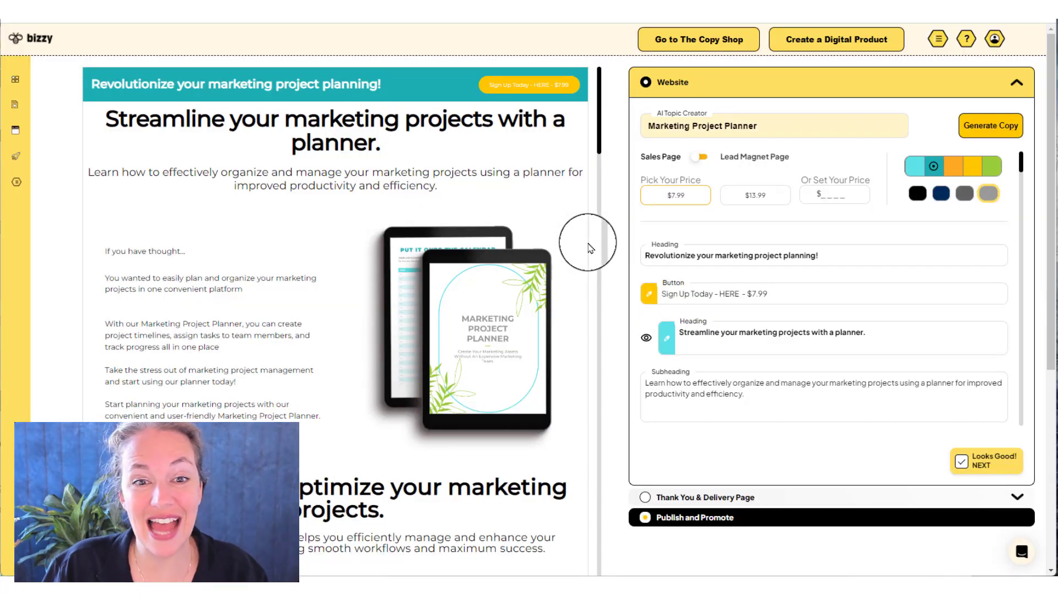
- Set the sales page accent colour to green and make it a Lead Magnet Page
scroll(541, 201, down, 15)
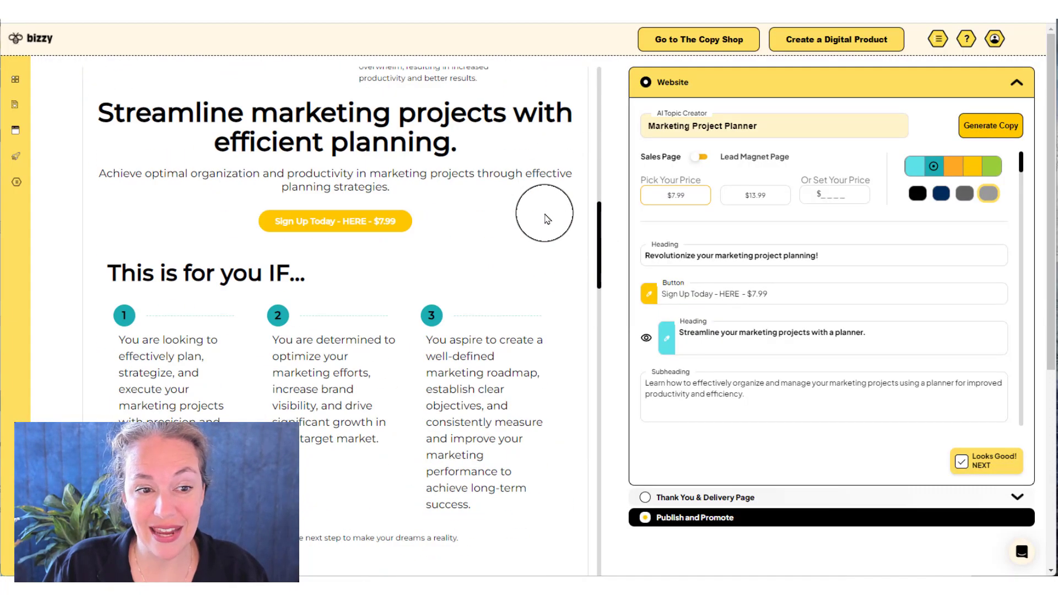
scroll(544, 218, up, 15)
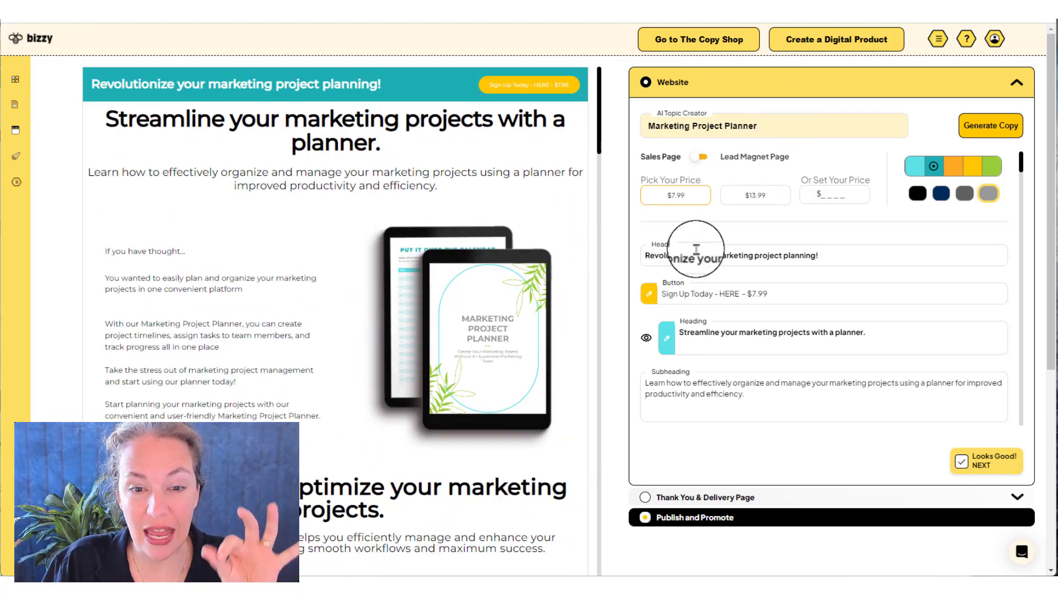
click(952, 166)
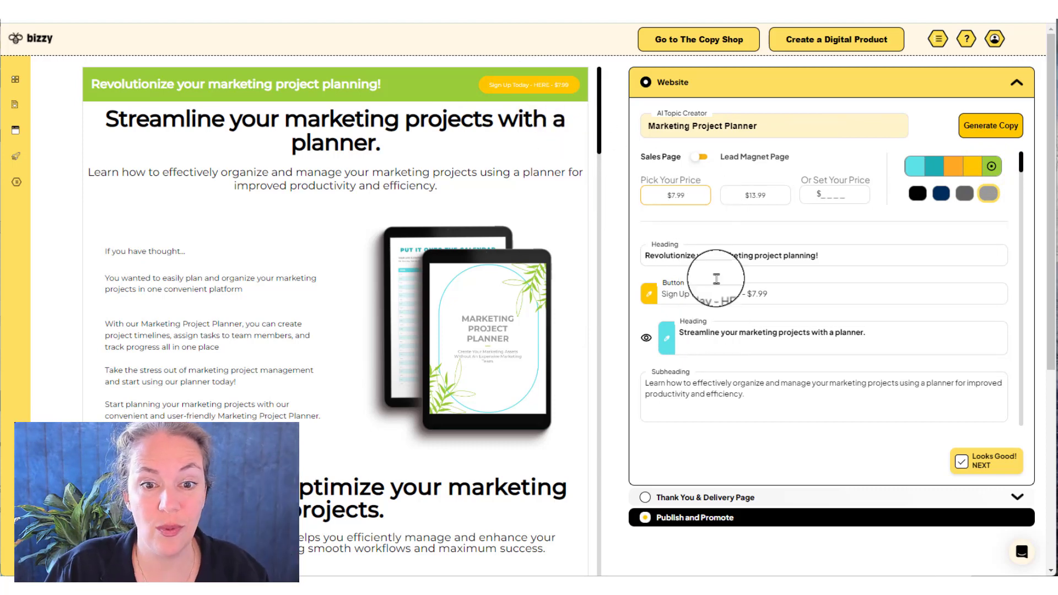
click(701, 158)
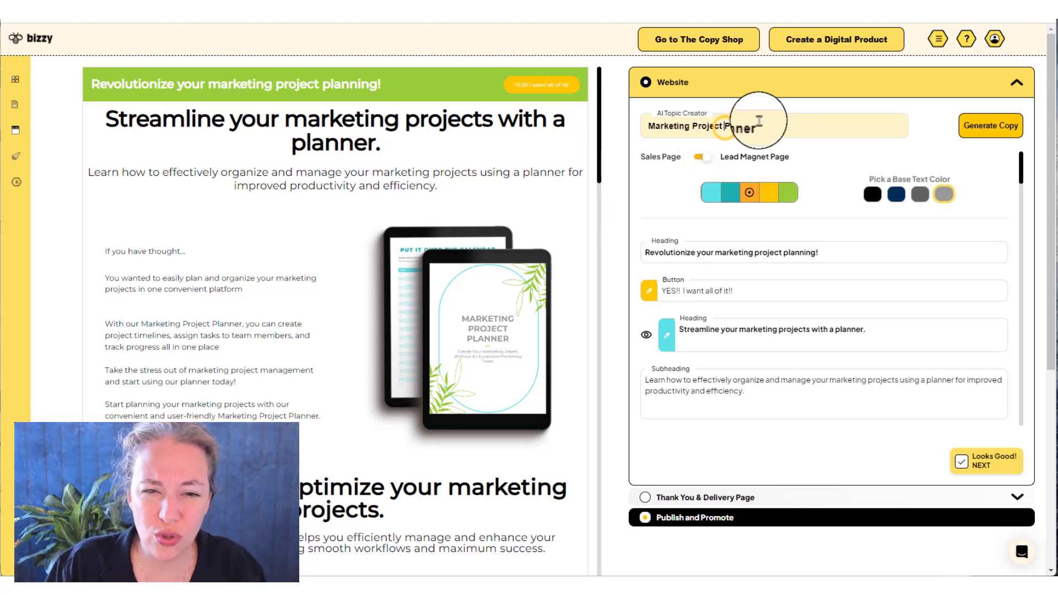
- Change the AI copy topic to social media, regenerate the copy, and accept the page
drag(692, 126, 723, 126)
text(cial mea)
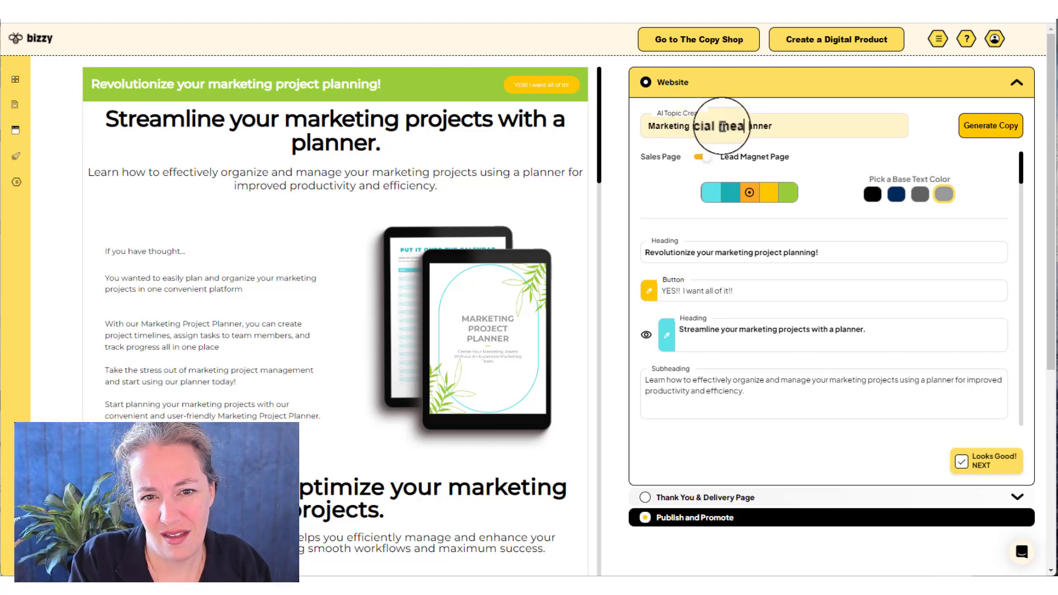
text(ocial media)
click(990, 125)
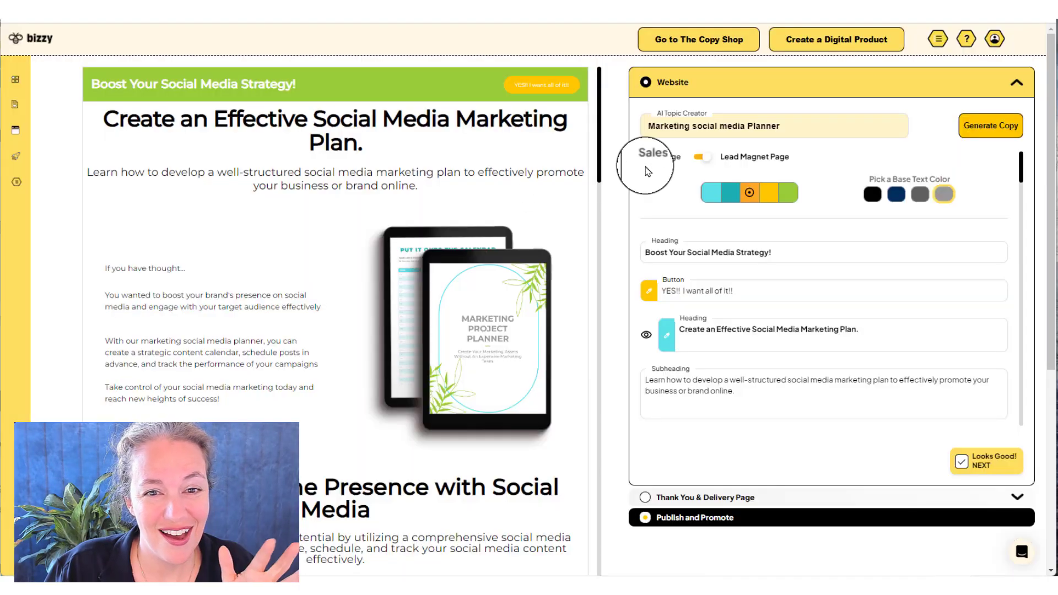
scroll(831, 217, down, 1)
scroll(532, 272, down, 4)
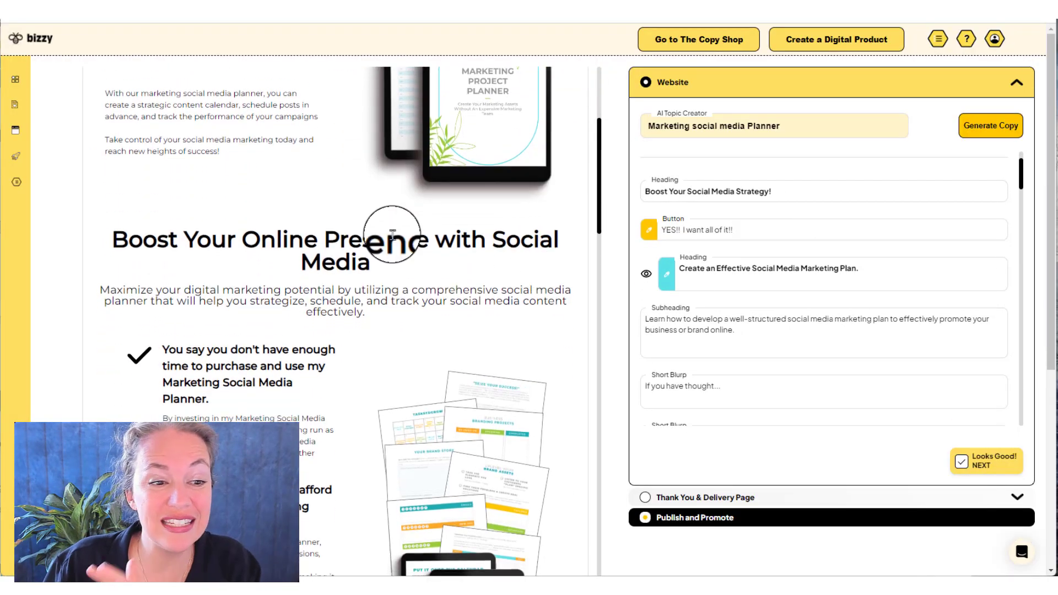
scroll(394, 239, down, 4)
scroll(503, 219, down, 6)
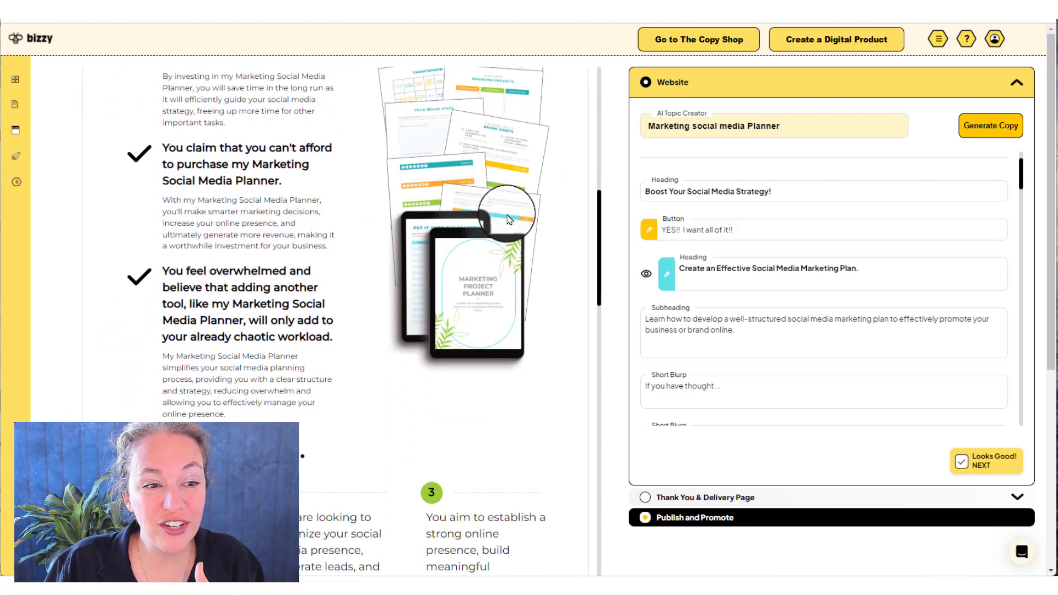
scroll(808, 263, down, 8)
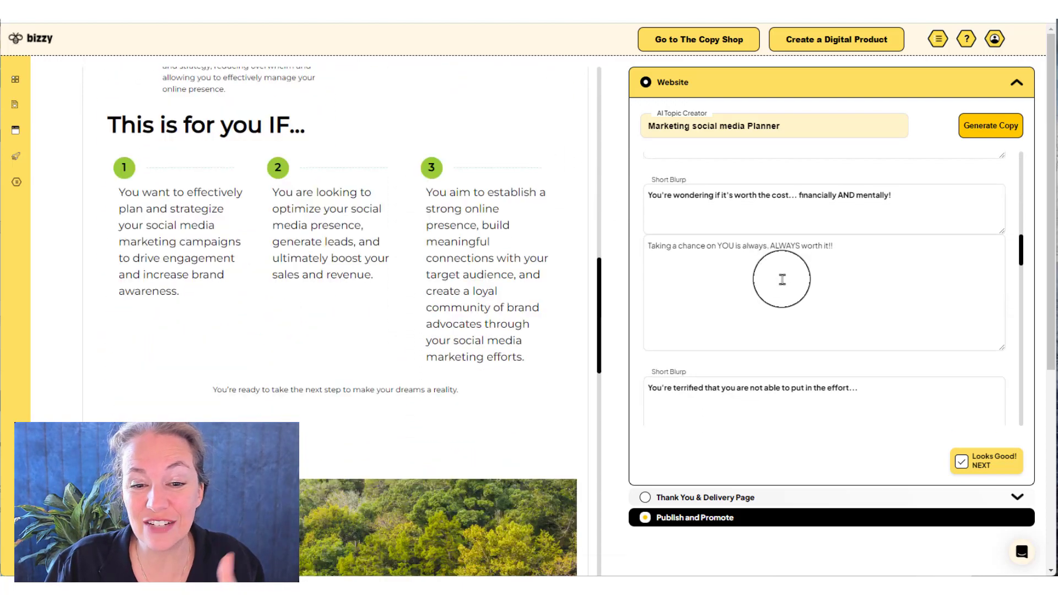
click(983, 457)
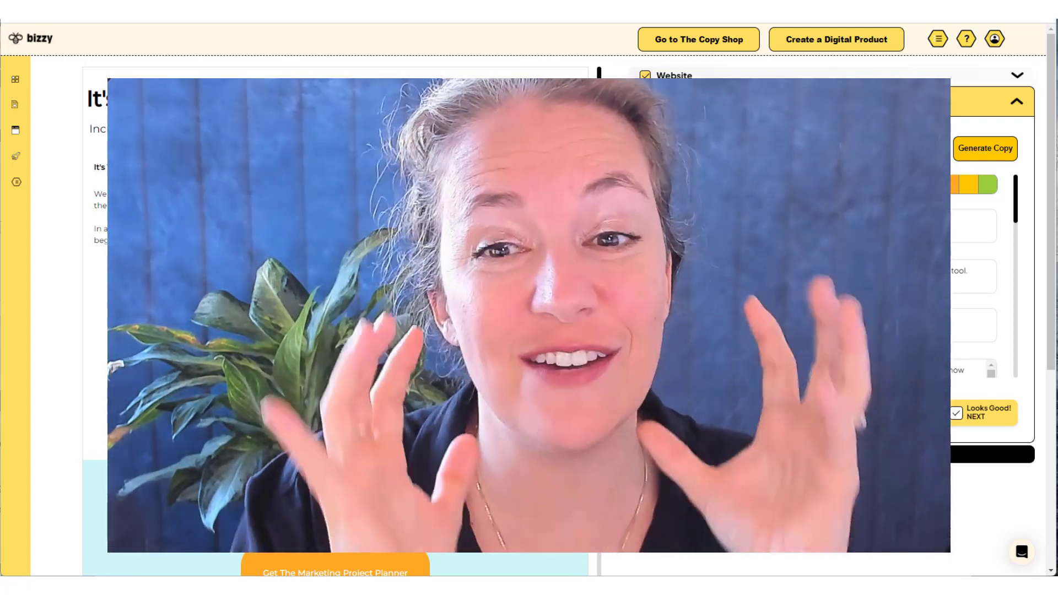
- Fill in the Community URL and accept the Thank You & Delivery Page
scroll(746, 278, down, 6)
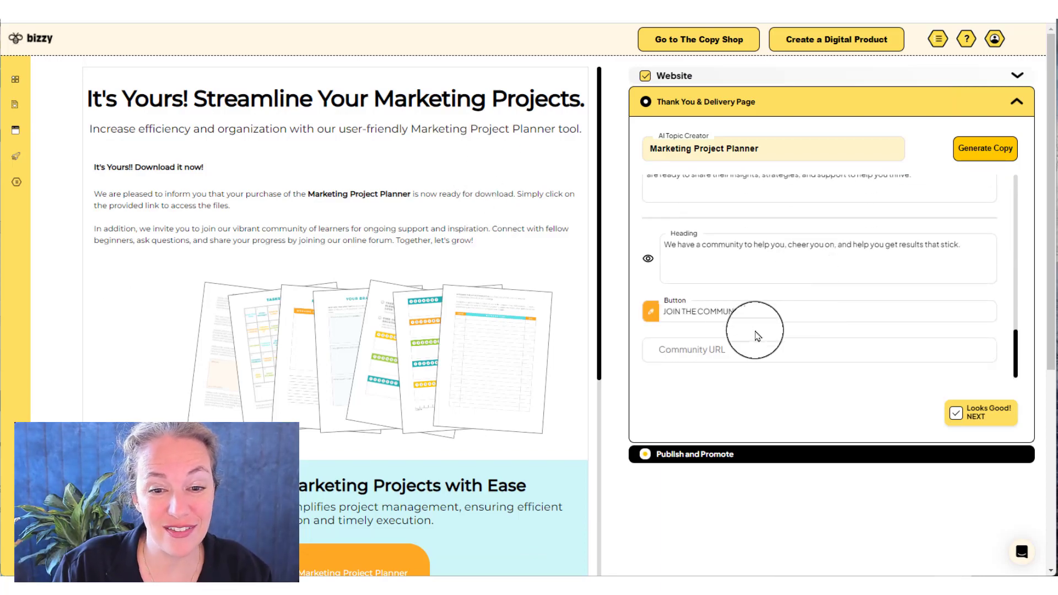
click(725, 345)
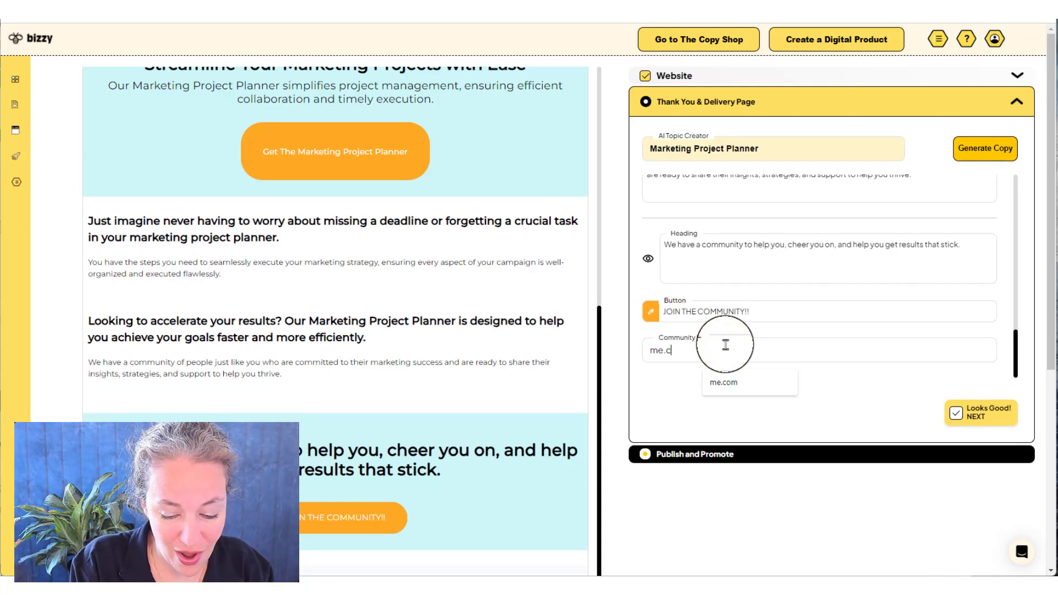
click(955, 413)
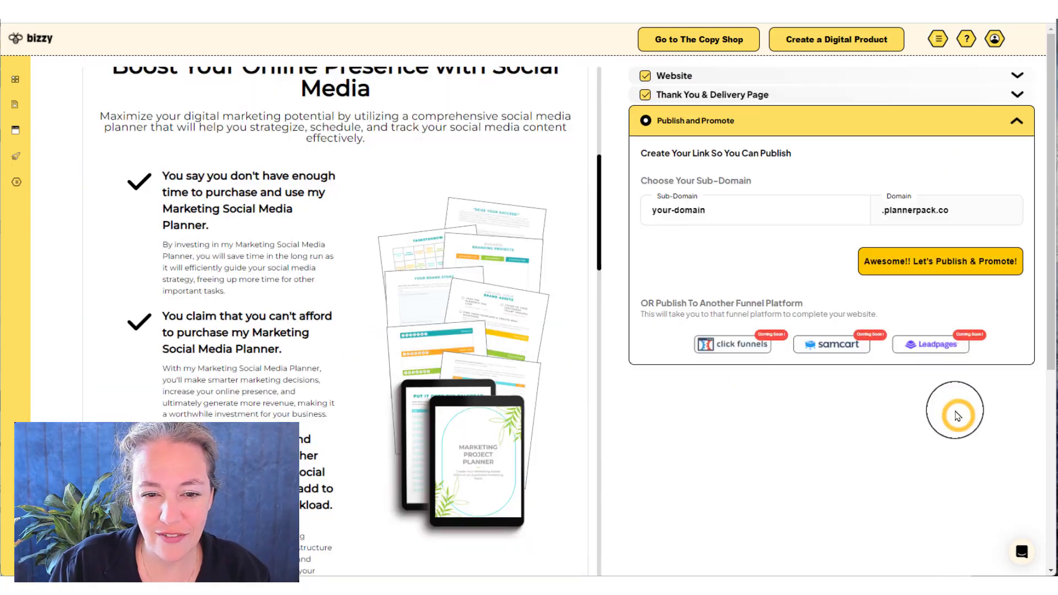
- Set the plannerpack.co sub-domain to 'sdfasdf' and publish the site
click(734, 206)
text(sdfasdf)
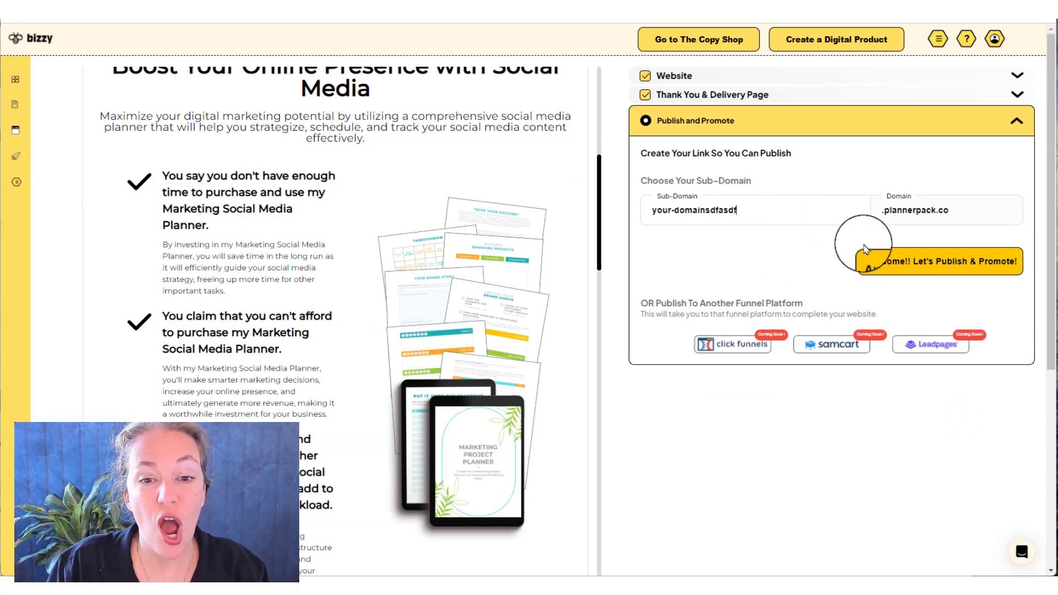
click(924, 265)
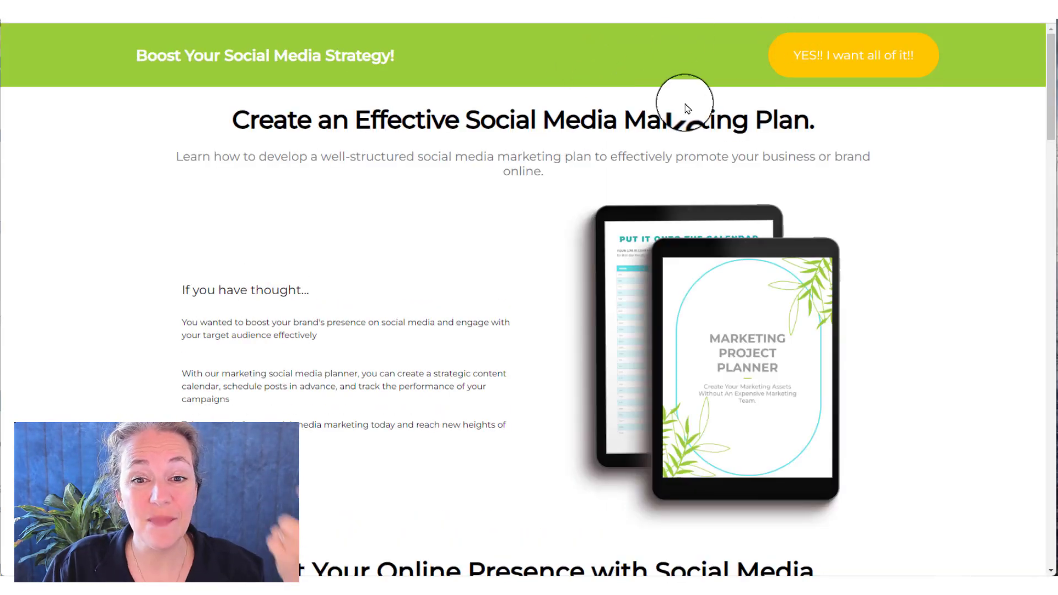
- Jump to the live page's signup form using the 'YES!! I want all of it!!' button and scroll through it
click(826, 65)
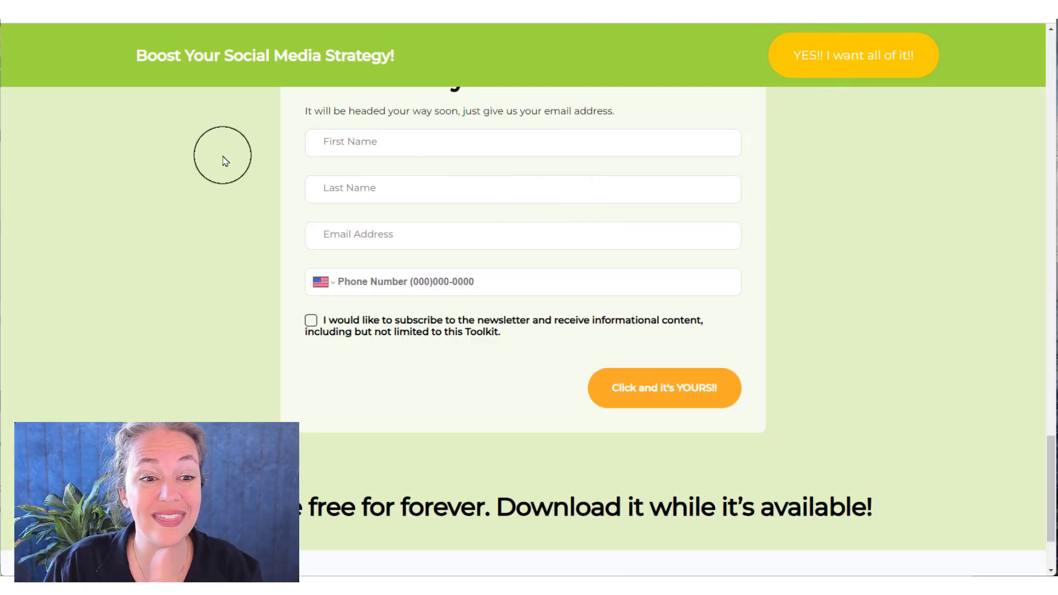
scroll(483, 201, up, 2)
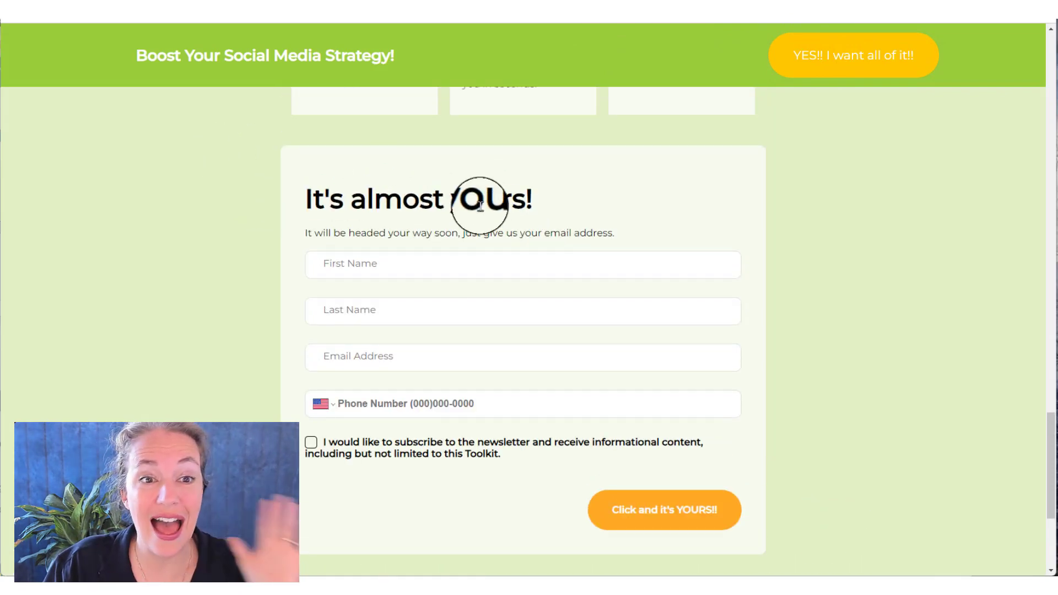
scroll(356, 182, down, 3)
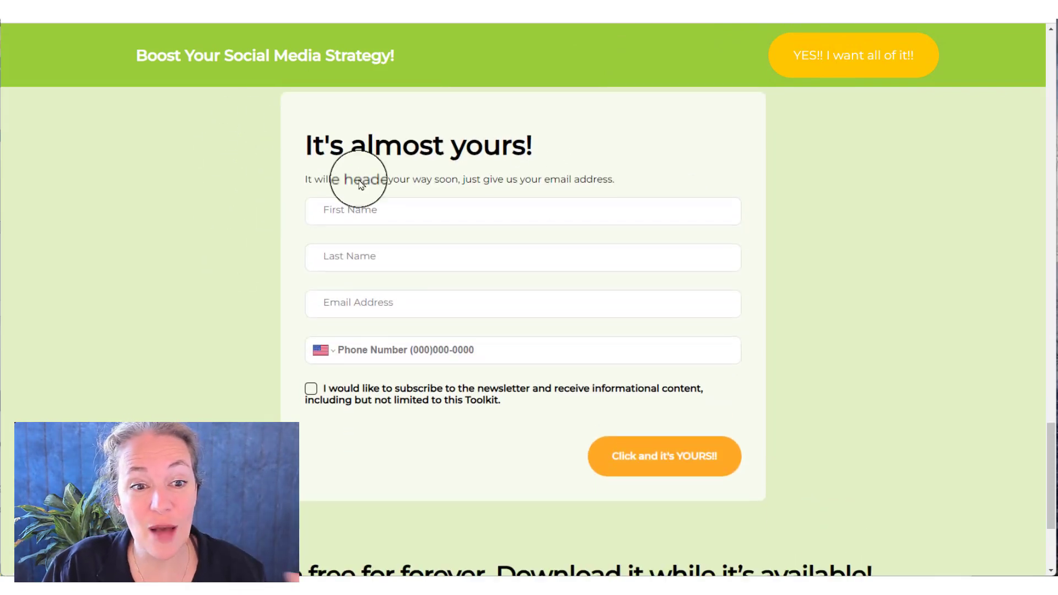
scroll(359, 184, up, 2)
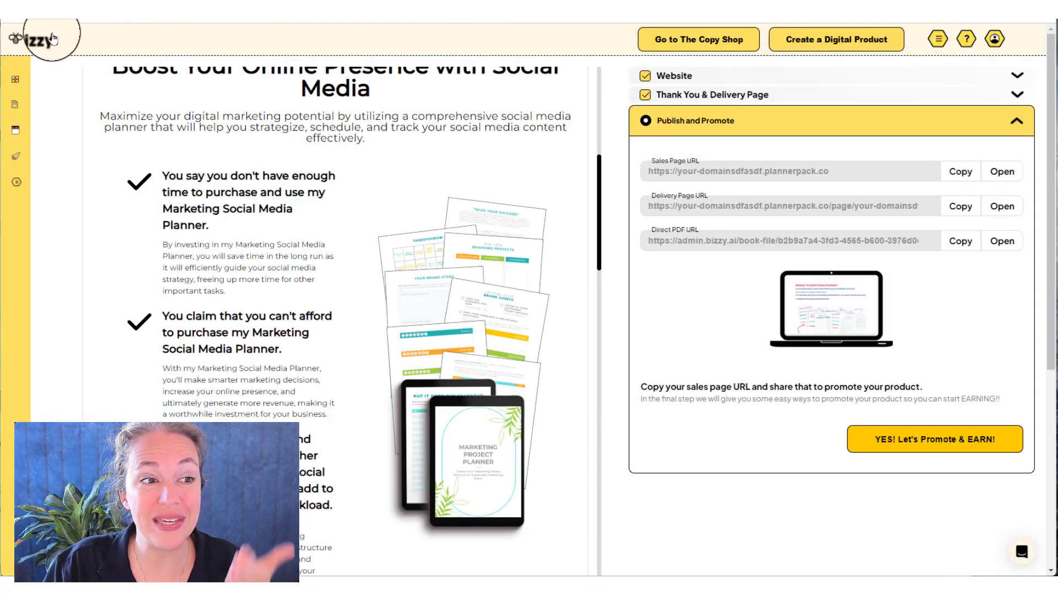
- Return to the Bizzy Dashboard via the logo, then open and close the help chat
click(52, 39)
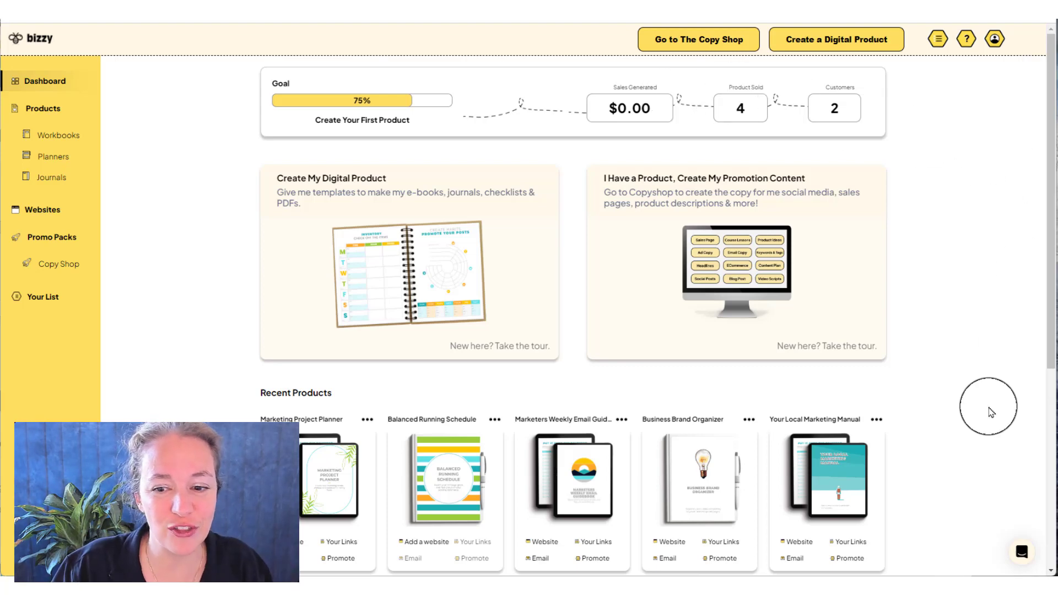
click(1023, 555)
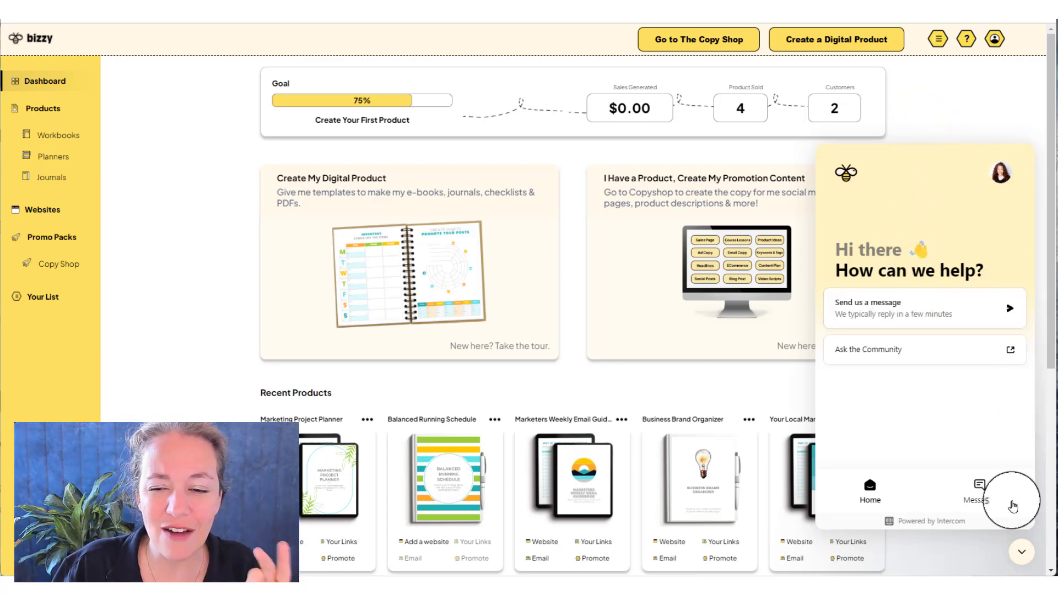
click(1023, 553)
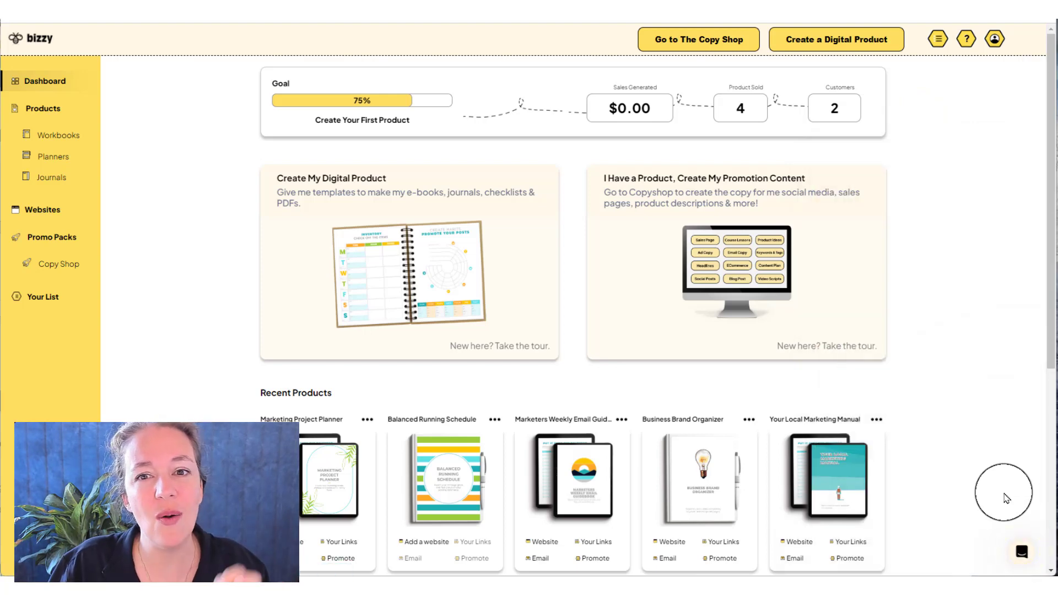